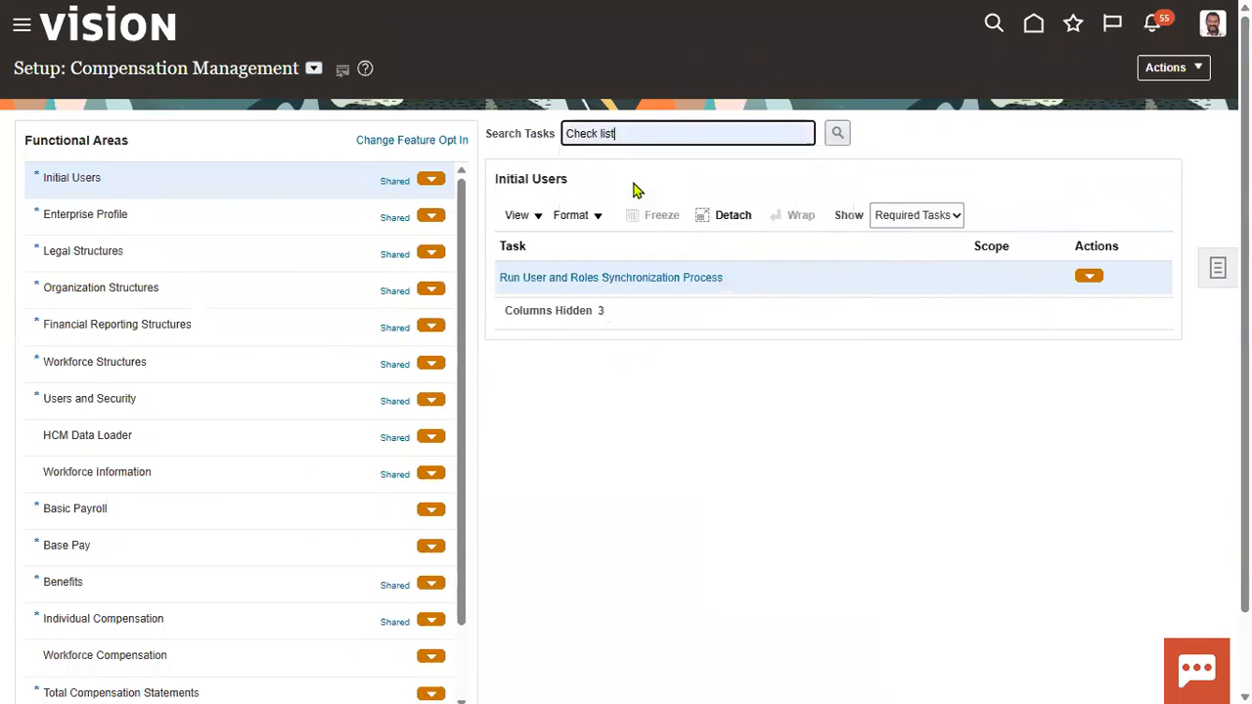
Step: Search the Compensation Management setup tasks for "Check list", and open the general setup Search page
{"action": "left_click", "coordinate": [829, 139]}
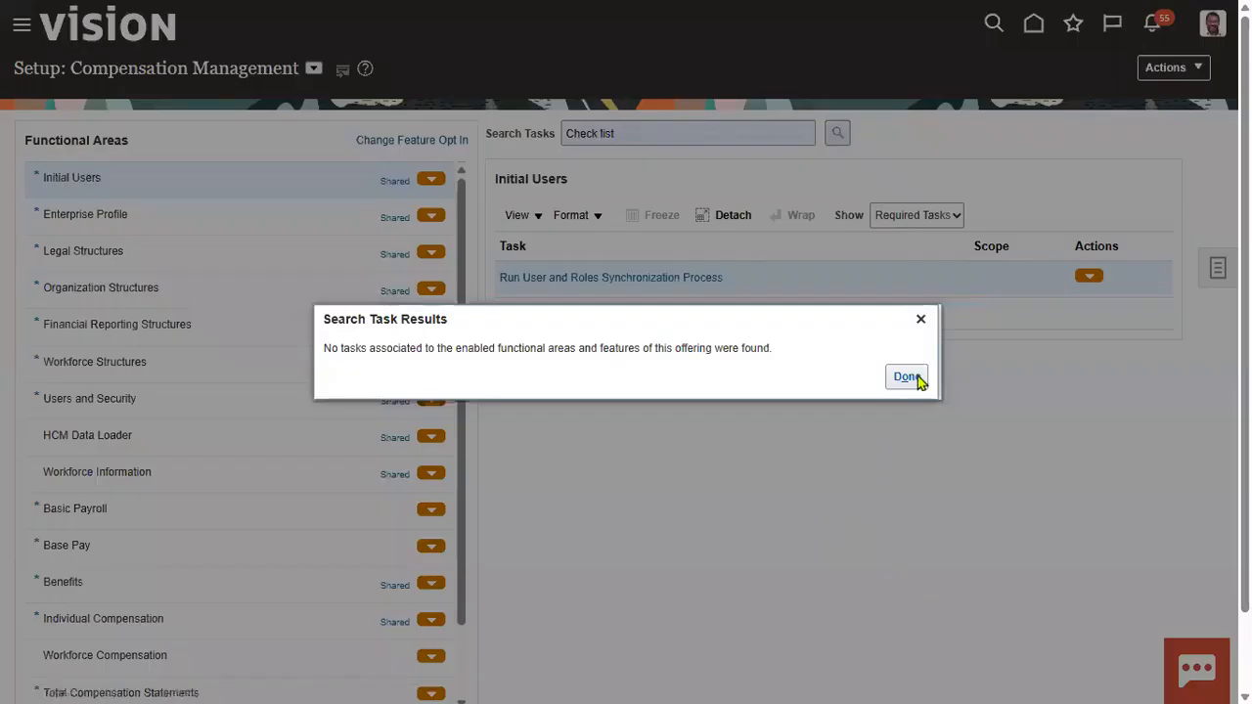
{"action": "left_click", "coordinate": [917, 379]}
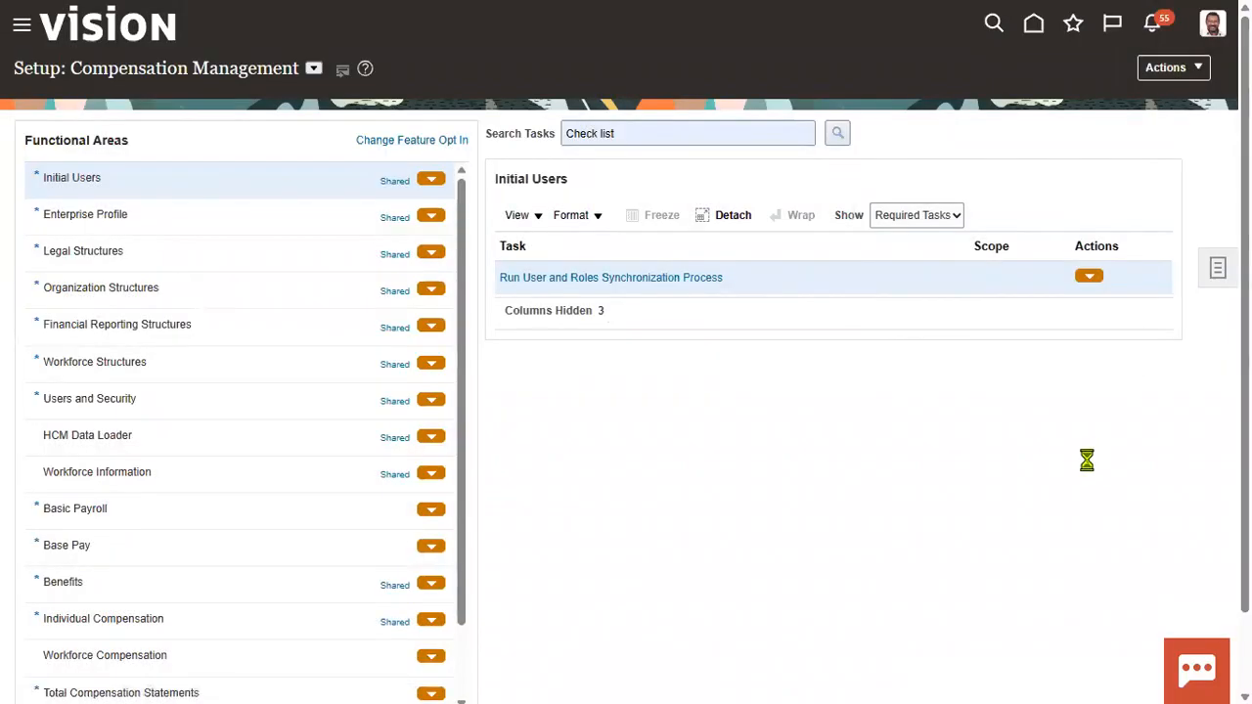
{"action": "left_click", "coordinate": [1207, 340]}
{"action": "left_click", "coordinate": [1089, 333]}
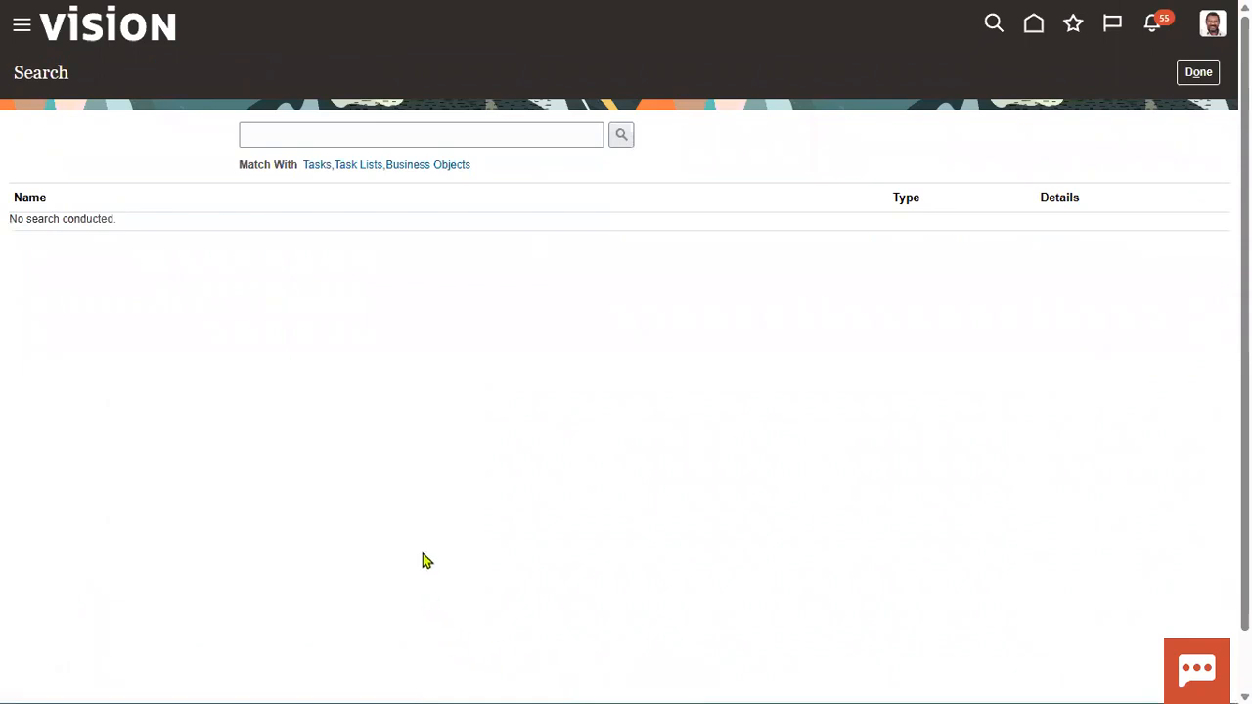
Step: Search all setup tasks, task lists and business objects for "check list"
{"action": "left_click", "coordinate": [329, 138]}
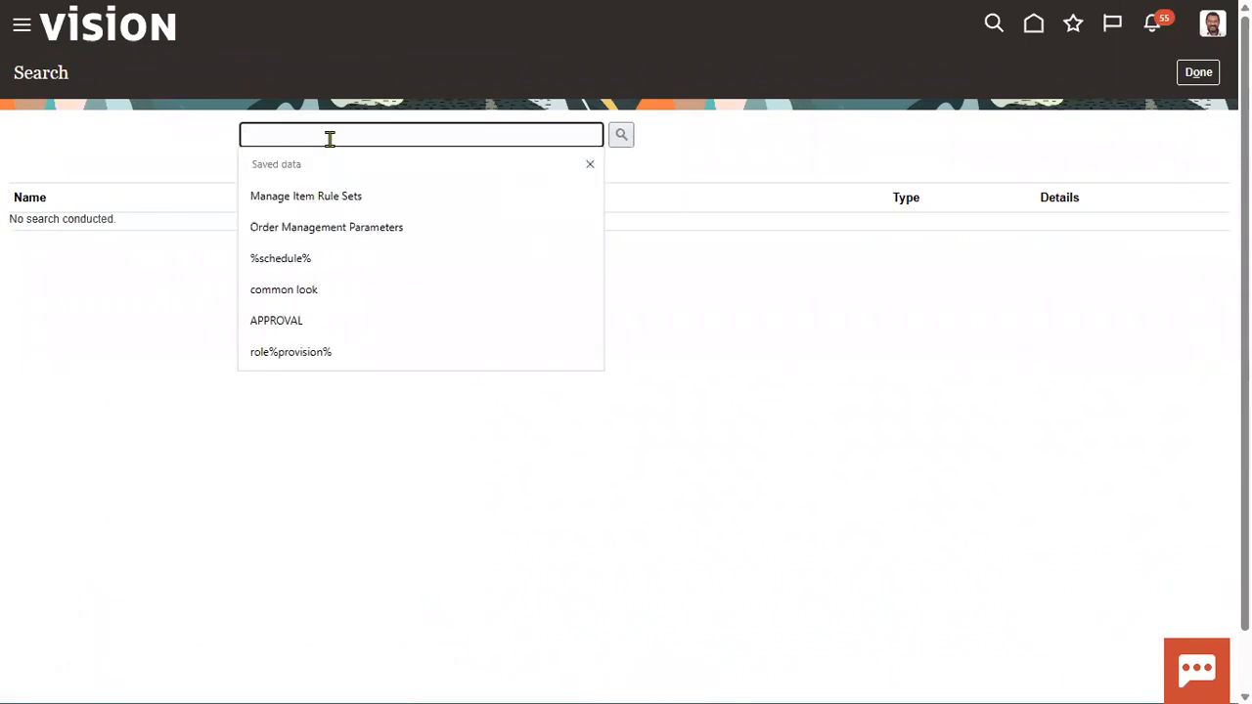
{"action": "type", "text": "check list"}
{"action": "key", "text": "Return"}
{"action": "left_click", "coordinate": [622, 134]}
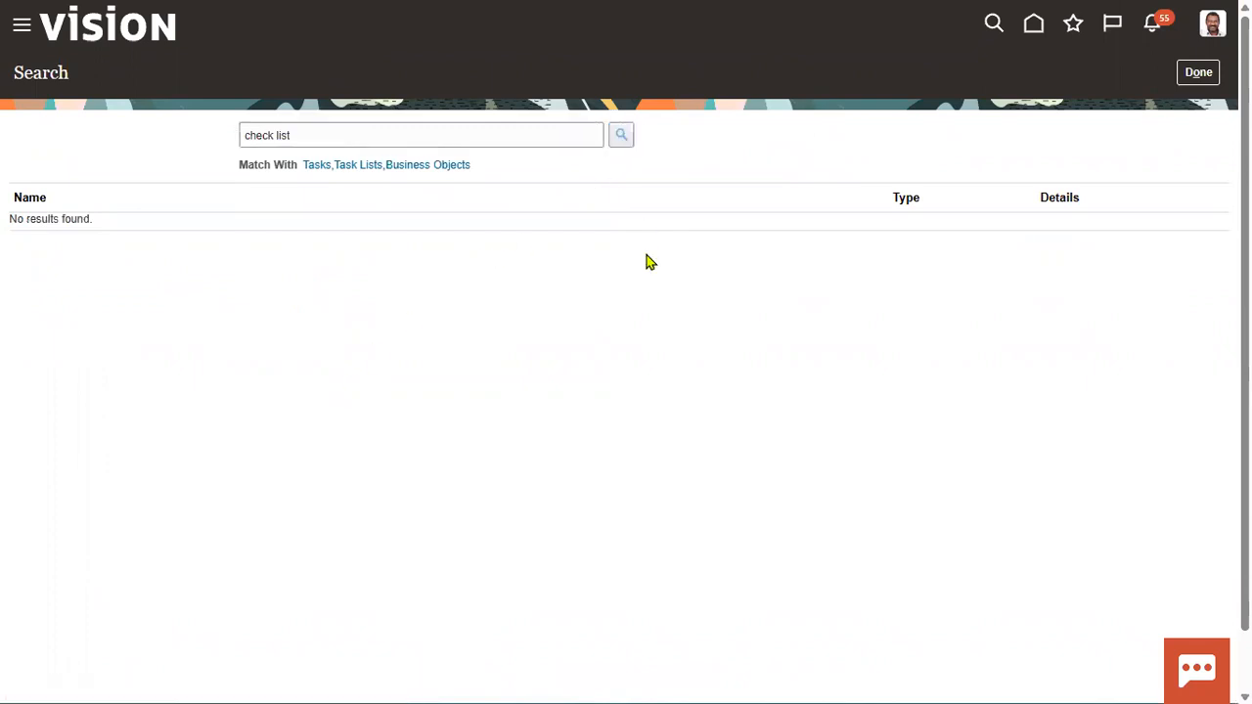
Step: Shorten the search term to "check" and run the setup search again
{"action": "left_click", "coordinate": [330, 127]}
{"action": "key", "text": "BackSpace"}
{"action": "key", "text": "BackSpace"}
{"action": "key", "text": "BackSpace"}
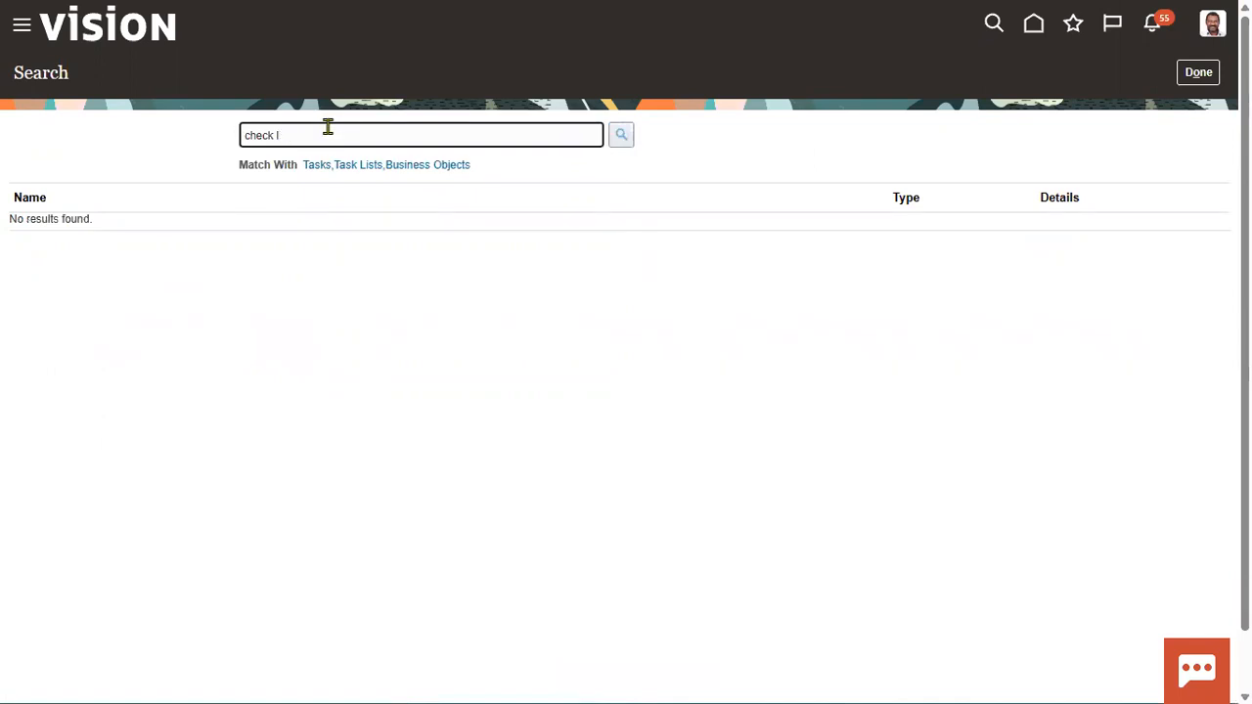
{"action": "key", "text": "Return"}
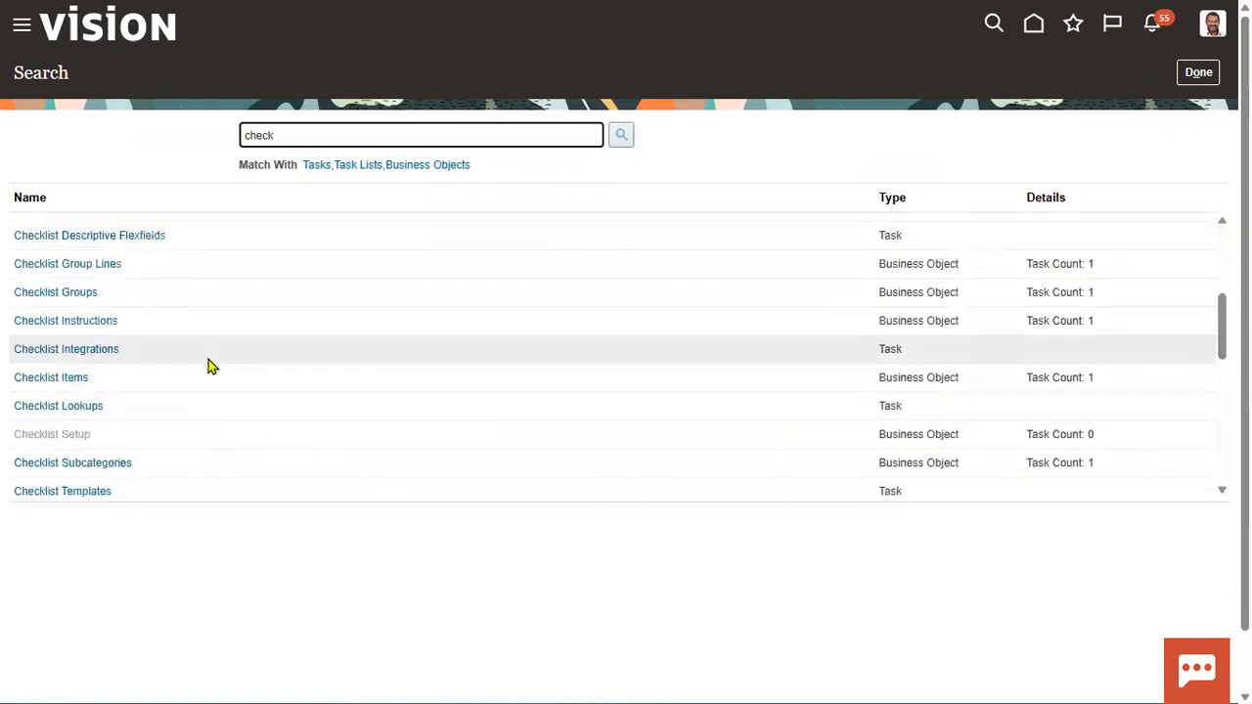
Step: Open the Define Checklists task list from the search results and go to its Checklist Lookups task
{"action": "scroll", "coordinate": [209, 364], "scroll_direction": "up", "scroll_amount": 1}
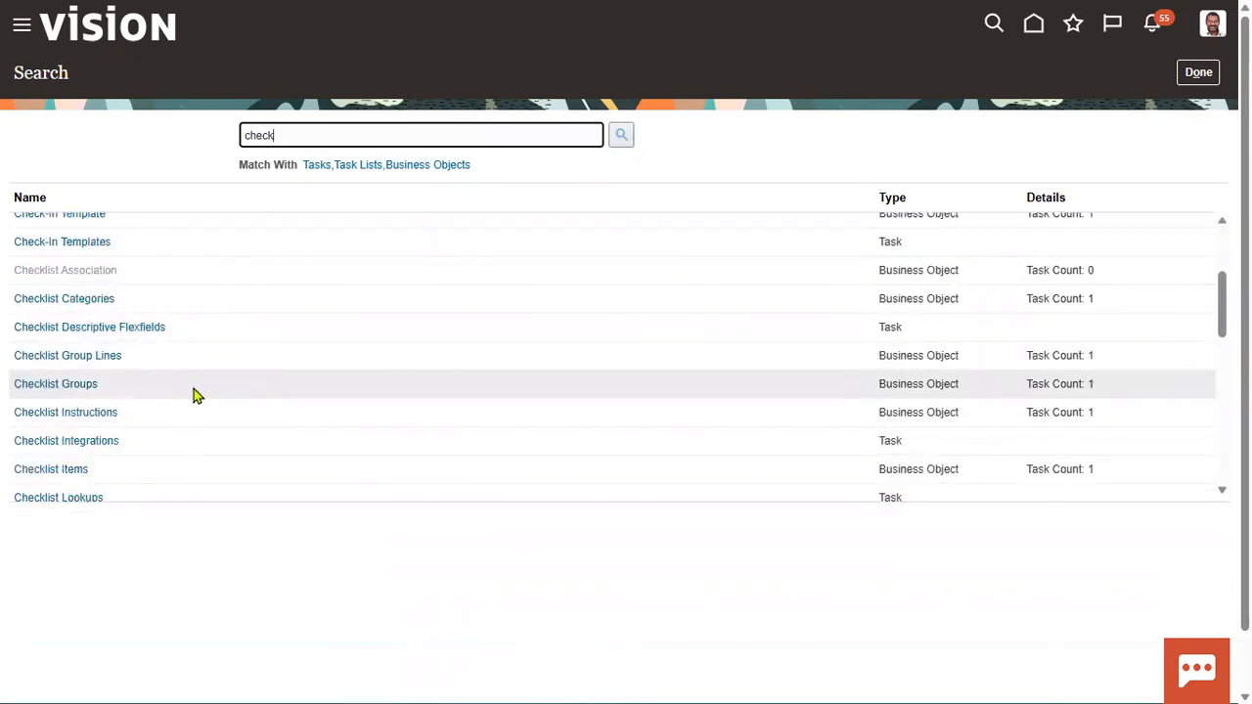
{"action": "scroll", "coordinate": [195, 395], "scroll_direction": "up", "scroll_amount": 1}
{"action": "scroll", "coordinate": [186, 377], "scroll_direction": "down", "scroll_amount": 4}
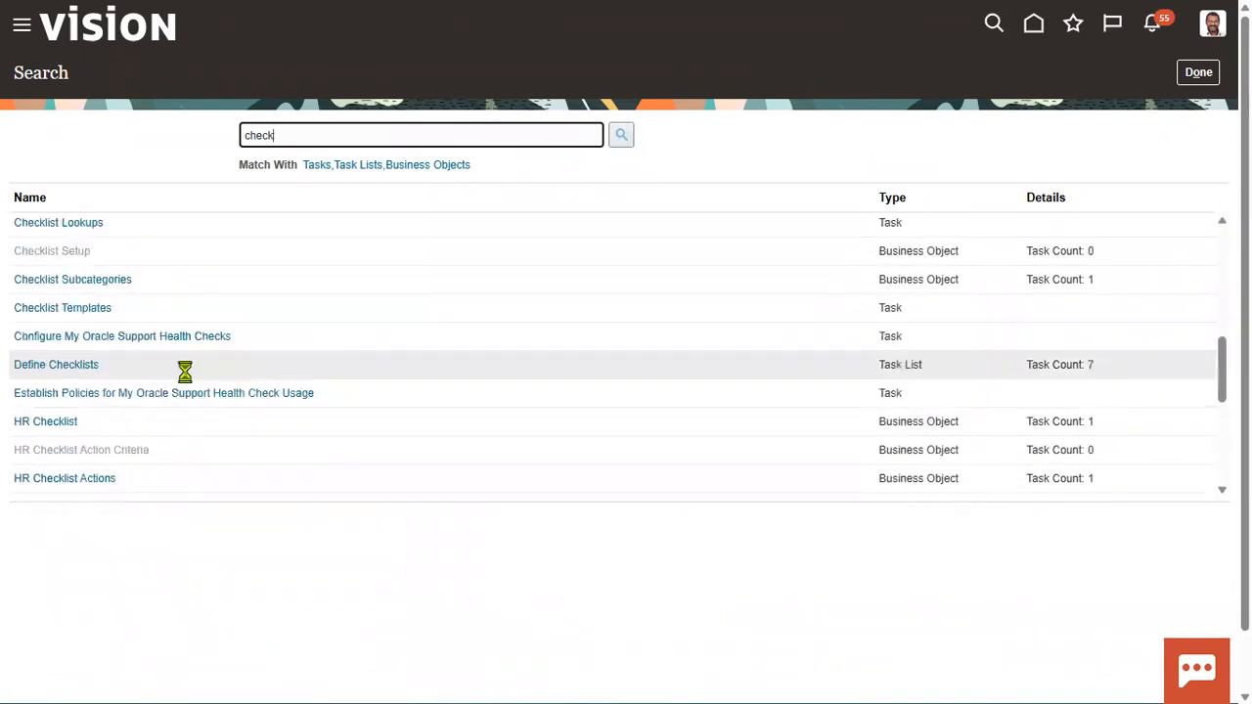
{"action": "scroll", "coordinate": [189, 378], "scroll_direction": "up", "scroll_amount": 1}
{"action": "left_click", "coordinate": [81, 366]}
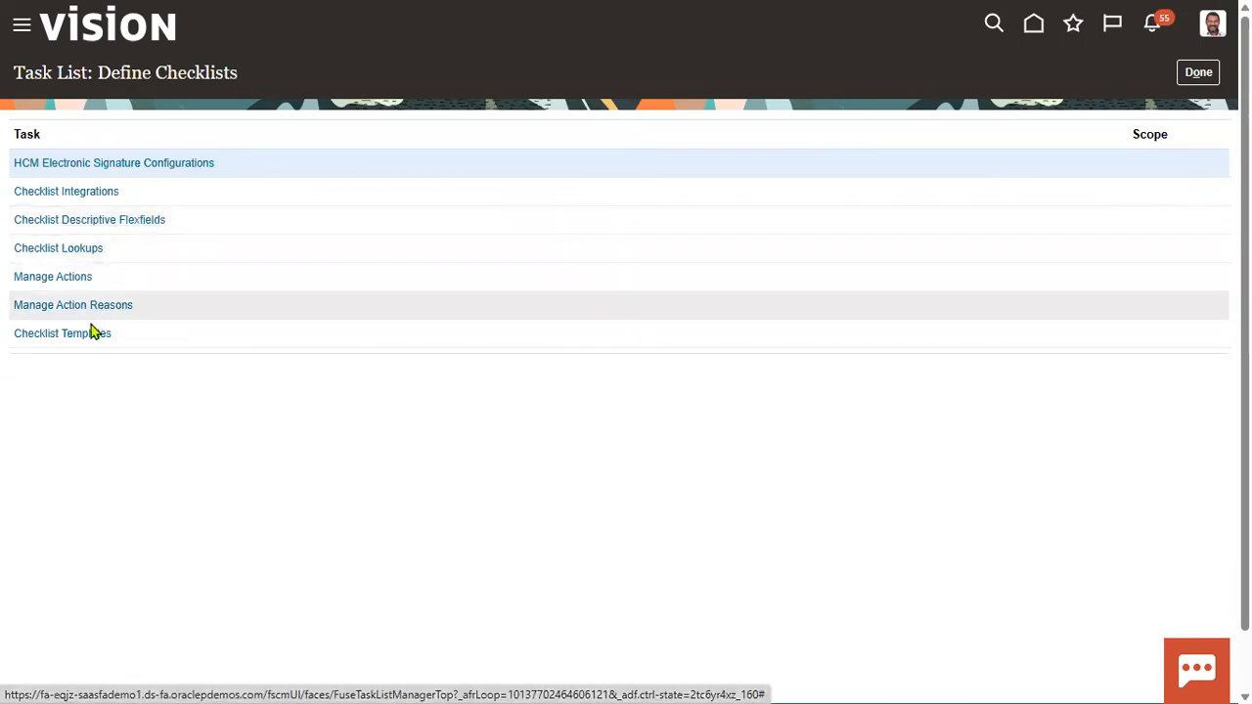
{"action": "left_click", "coordinate": [81, 251]}
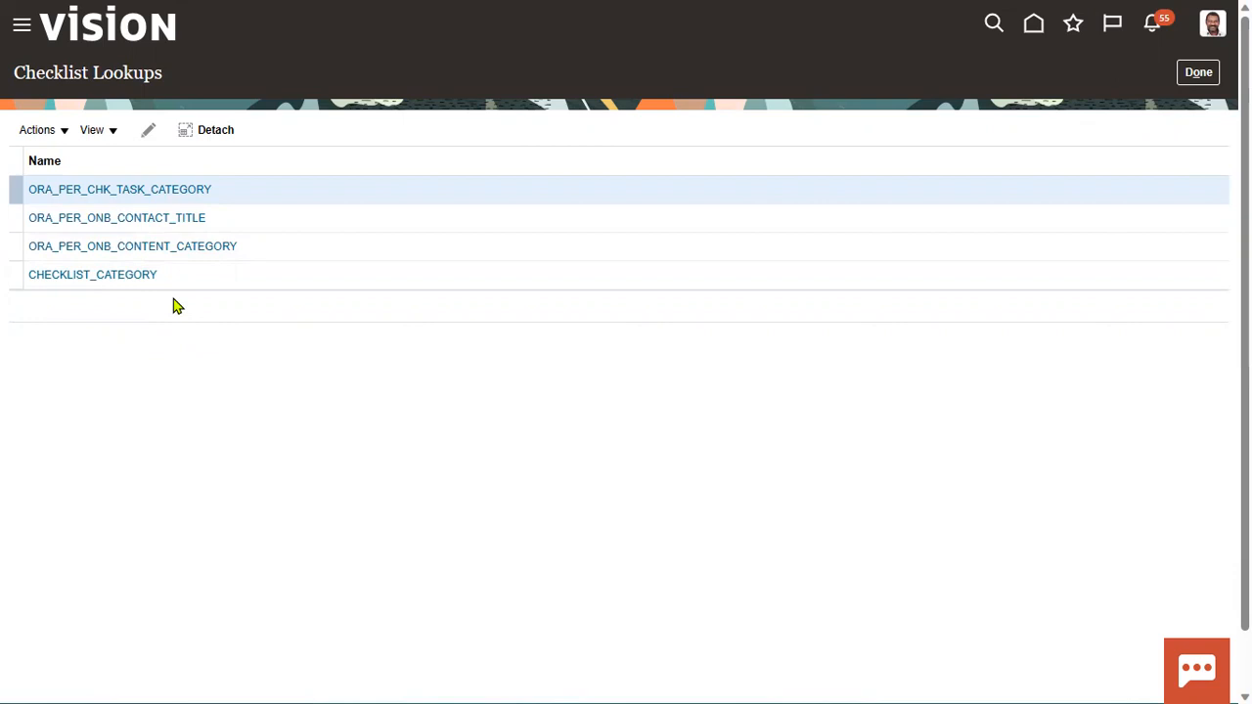
Step: Switch to the PowerPoint presentation, review the Check List Lookups slide, and return to the Checklist Lookups page in the browser
{"action": "key", "text": "alt+Tab"}
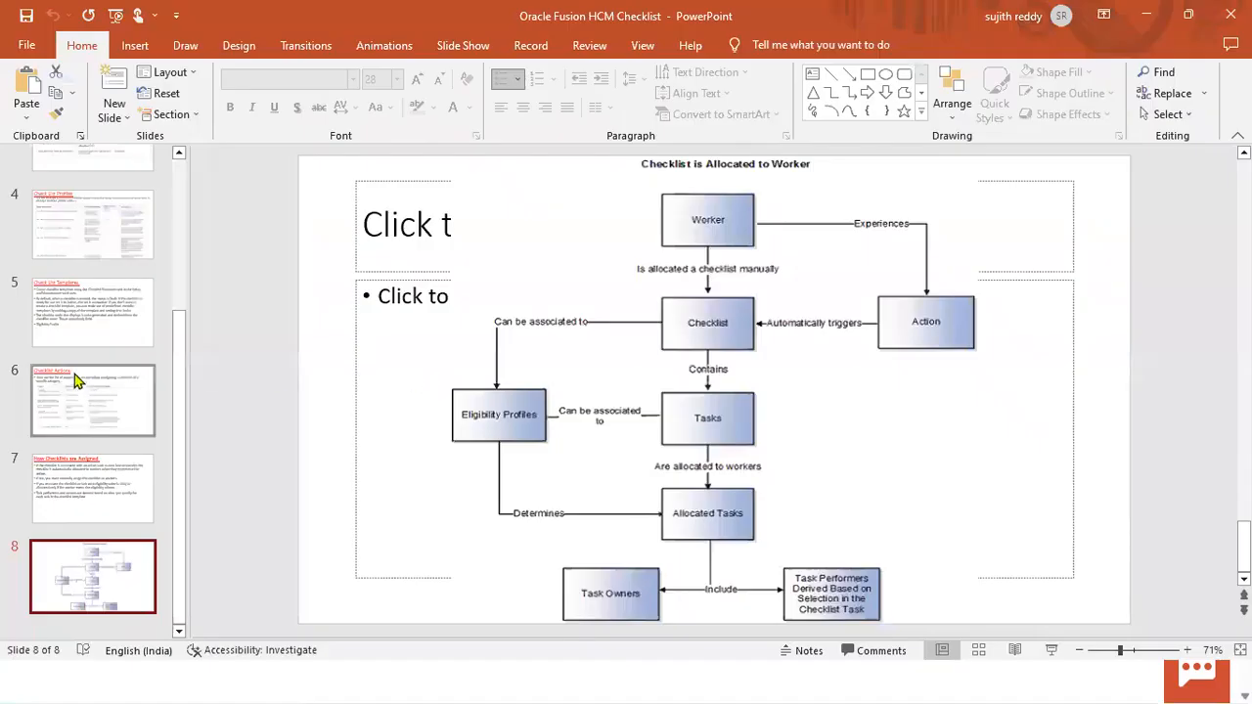
{"action": "scroll", "coordinate": [79, 378], "scroll_direction": "up", "scroll_amount": 5}
{"action": "left_click", "coordinate": [103, 349]}
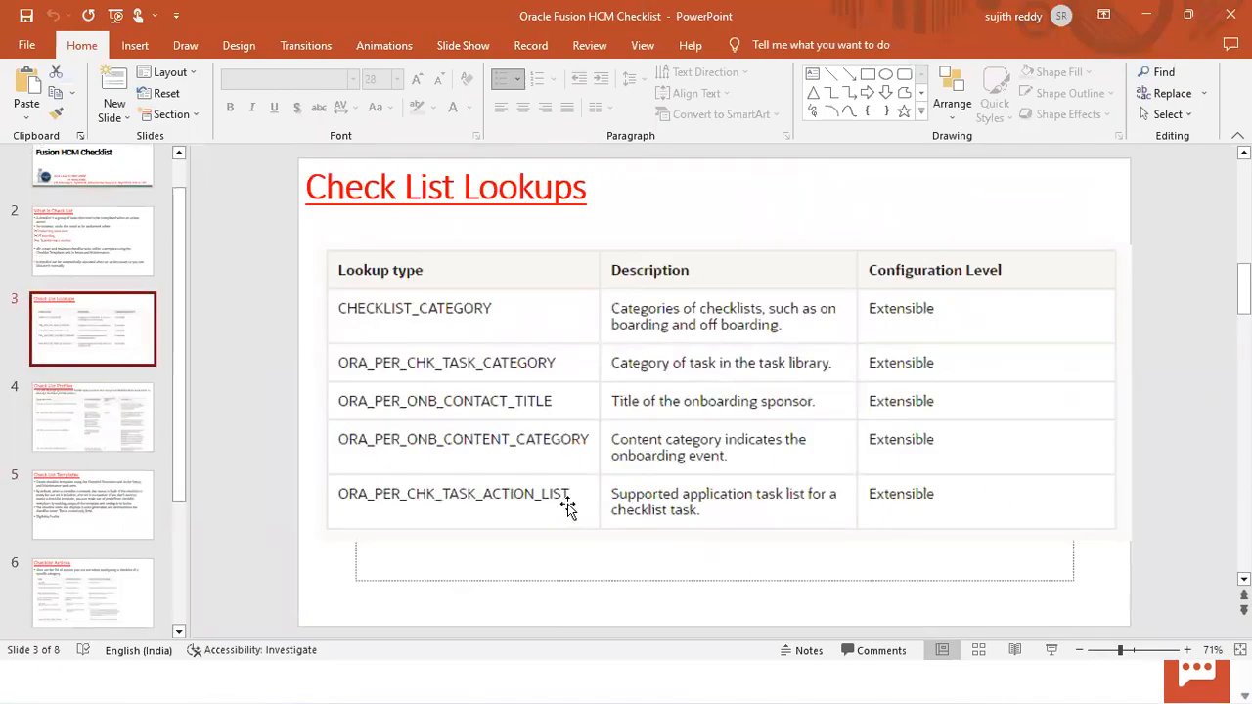
{"action": "key", "text": "alt+Tab"}
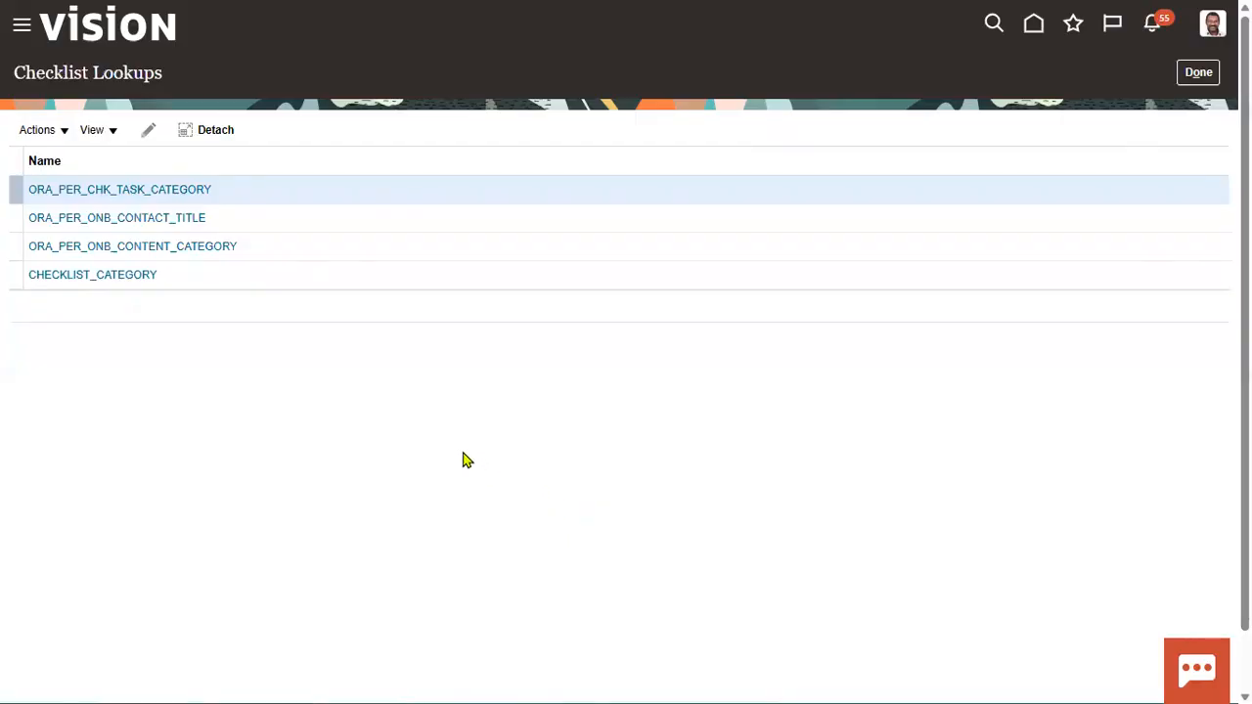
Step: View the About This Application information and close it
{"action": "left_click", "coordinate": [1215, 28]}
{"action": "left_click", "coordinate": [860, 528]}
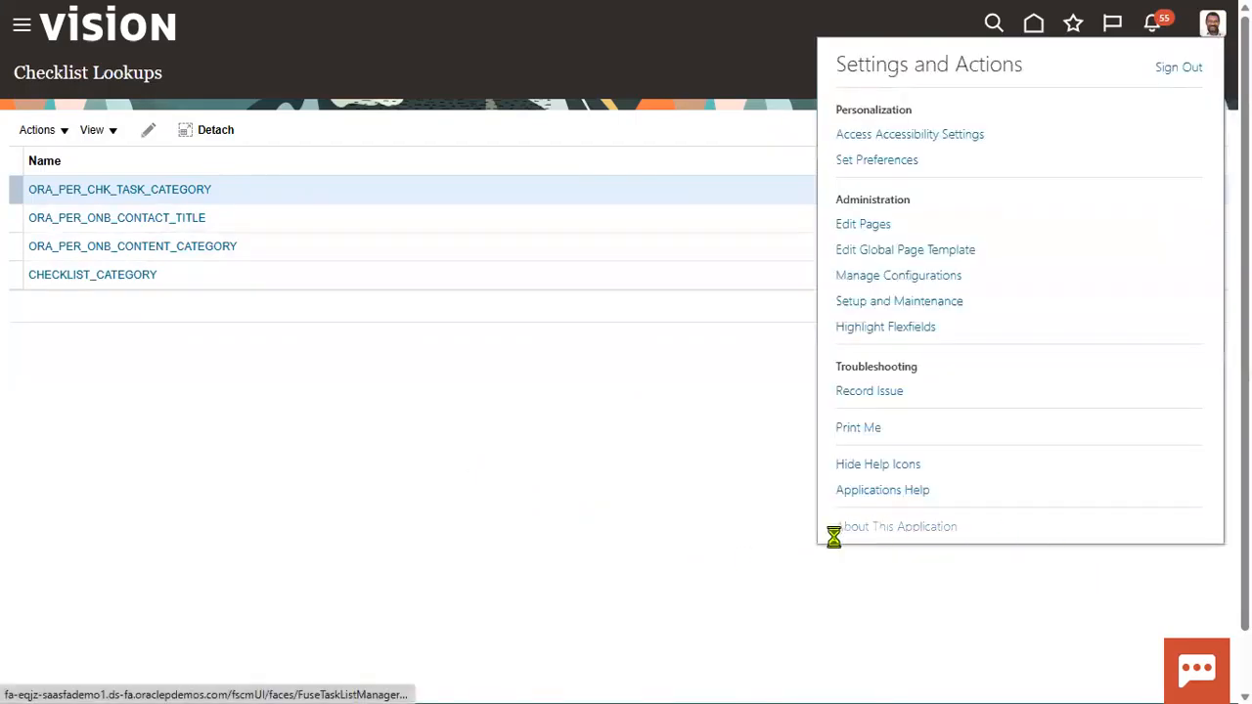
{"action": "left_click_drag", "start_coordinate": [525, 279], "coordinate": [589, 279]}
{"action": "left_click", "coordinate": [893, 148]}
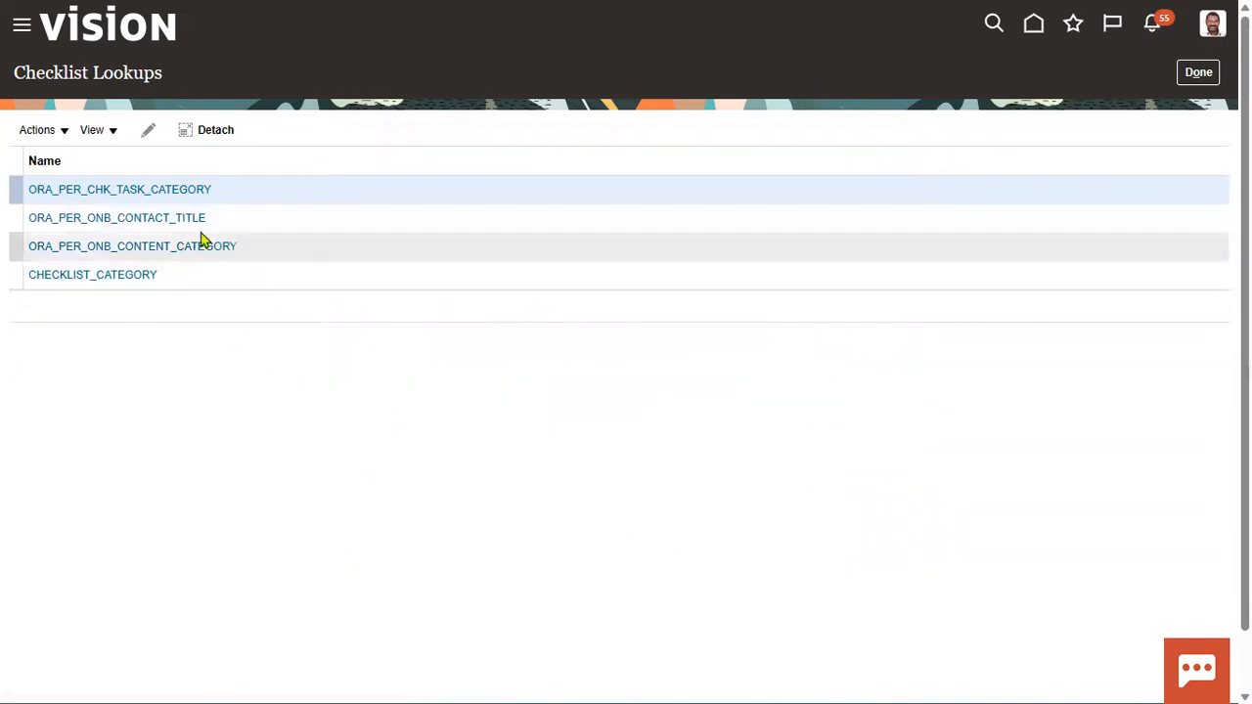
Step: Open the CHECKLIST_CATEGORY lookup and review its first lookup codes, from ORA_ABSENCE down to HR_ADMIN
{"action": "left_click", "coordinate": [133, 277]}
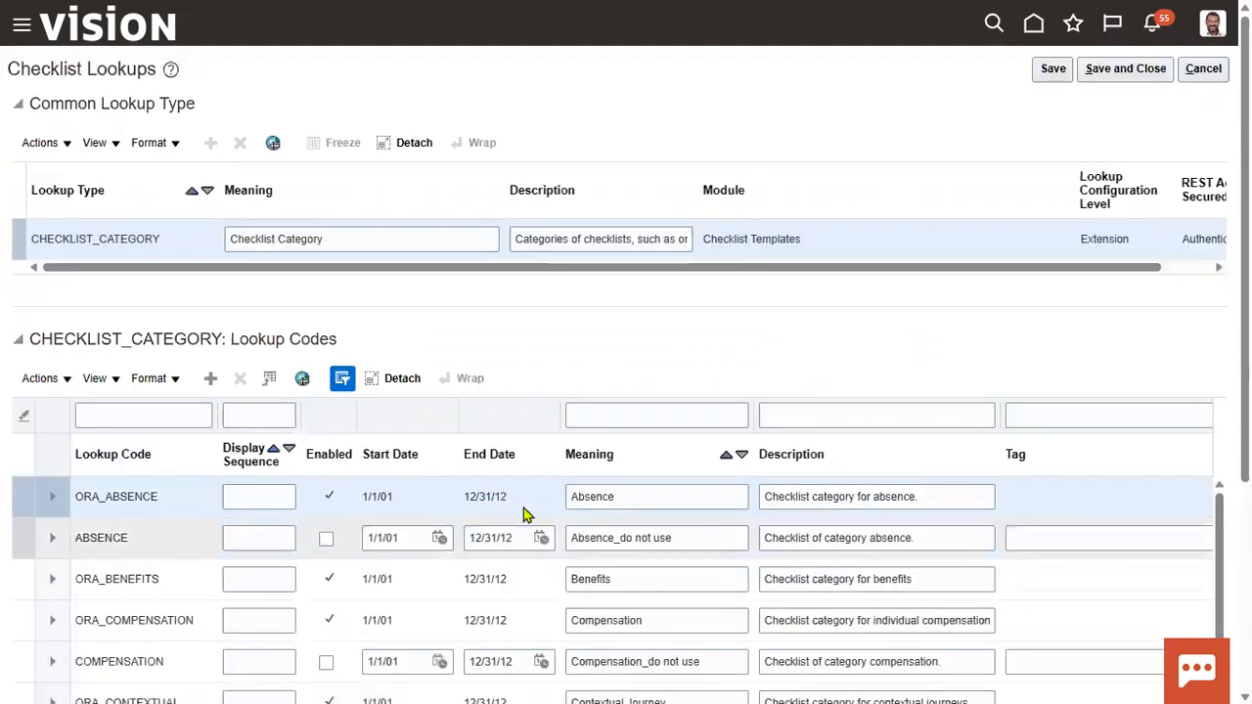
{"action": "scroll", "coordinate": [173, 553], "scroll_direction": "down", "scroll_amount": 1}
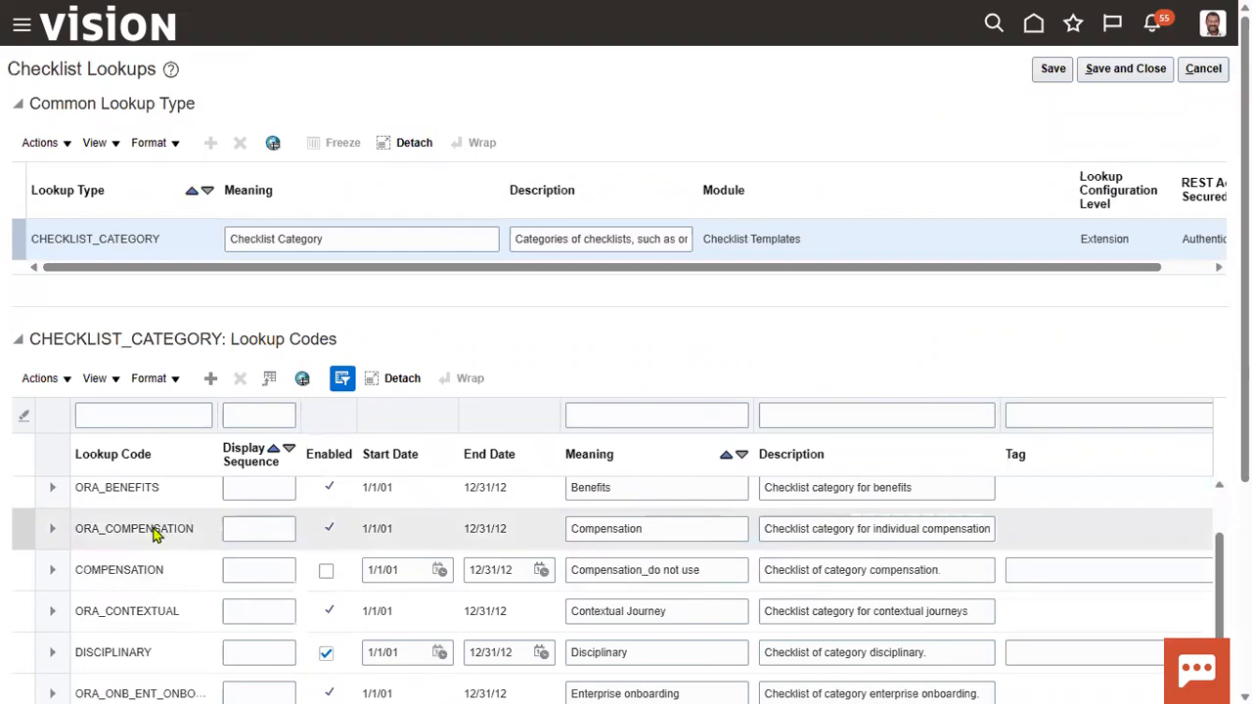
{"action": "scroll", "coordinate": [156, 543], "scroll_direction": "up", "scroll_amount": 1}
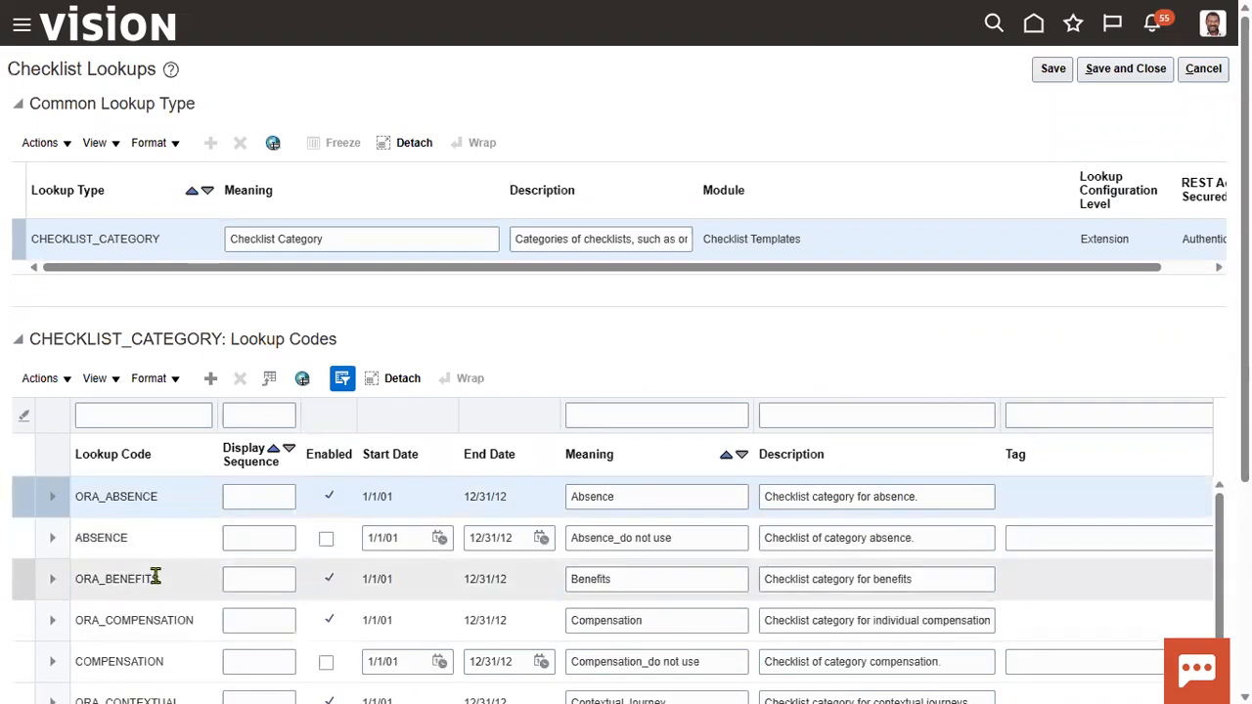
{"action": "scroll", "coordinate": [179, 660], "scroll_direction": "down", "scroll_amount": 2}
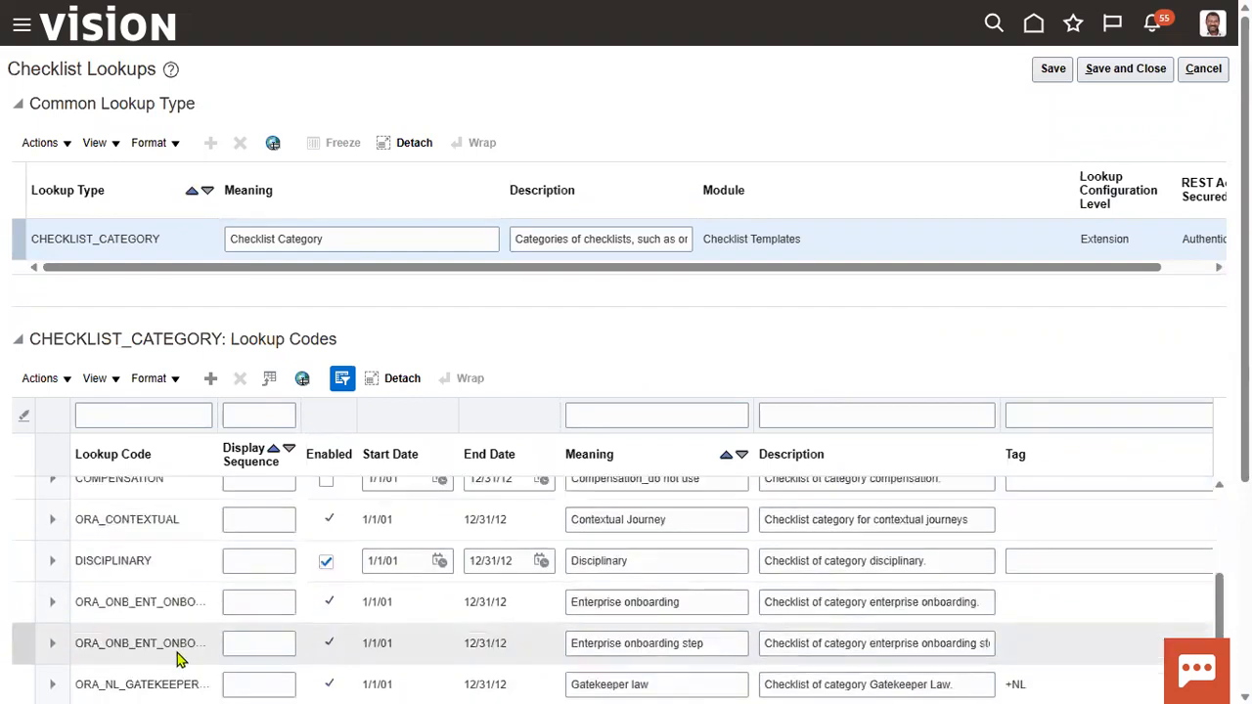
{"action": "scroll", "coordinate": [176, 675], "scroll_direction": "down", "scroll_amount": 2}
{"action": "left_click", "coordinate": [192, 599]}
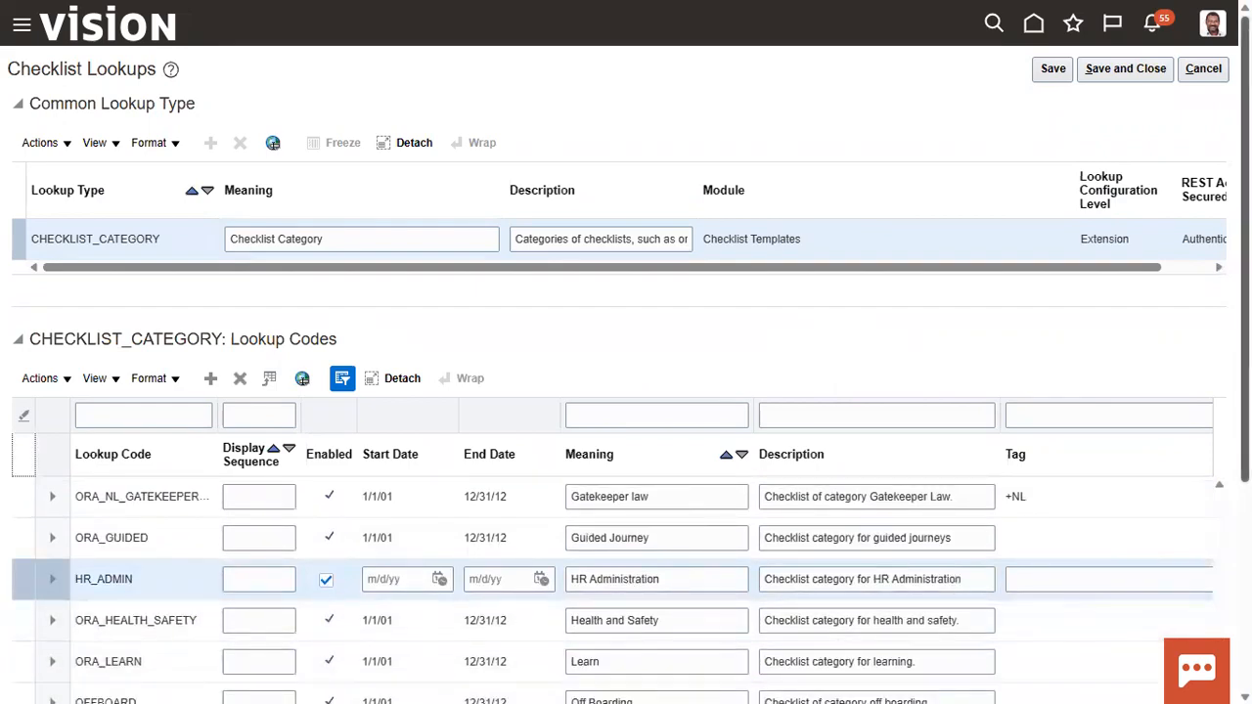
Step: Review the remaining checklist category codes and meanings through Task Group, and save and close the CHECKLIST_CATEGORY lookup
{"action": "scroll", "coordinate": [650, 477], "scroll_direction": "down", "scroll_amount": 3}
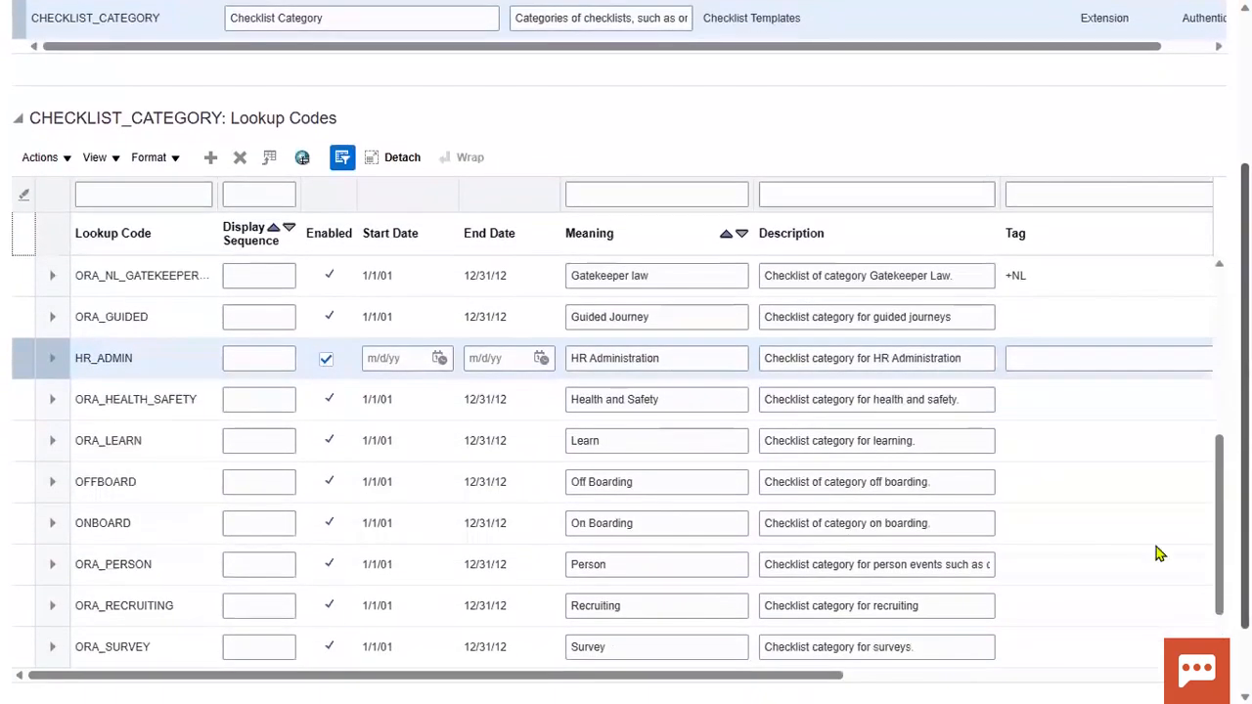
{"action": "left_click", "coordinate": [648, 521]}
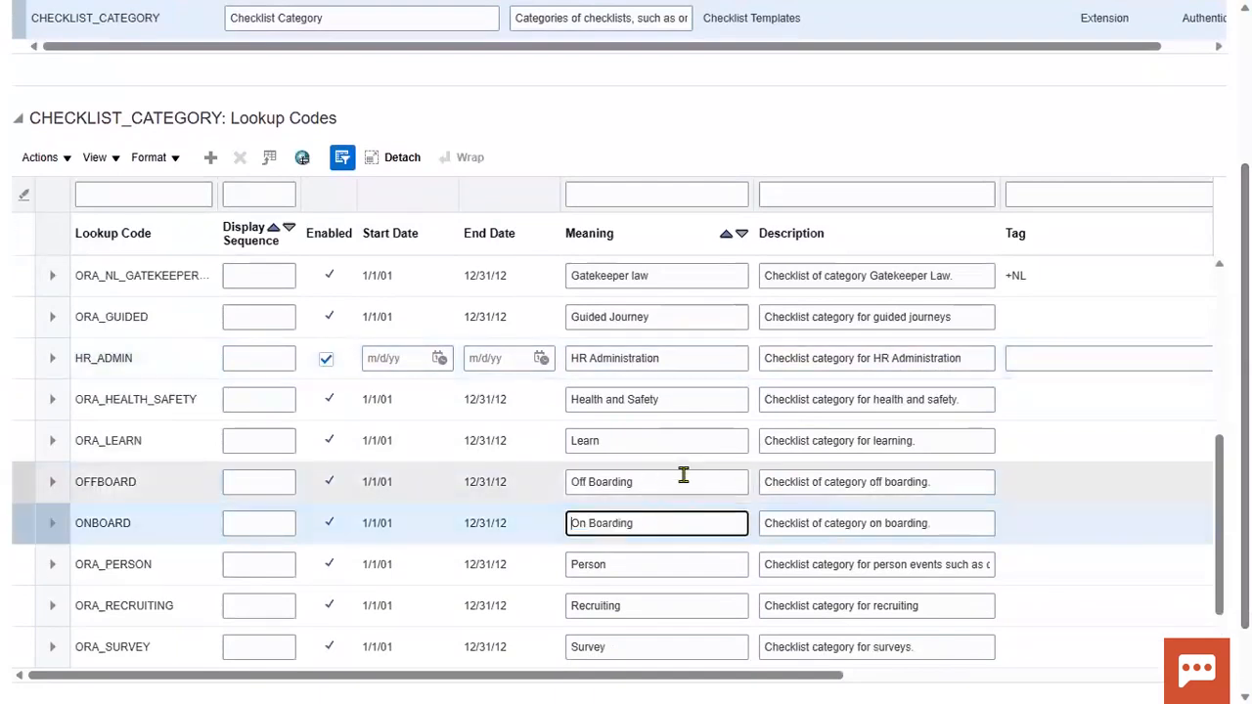
{"action": "left_click", "coordinate": [683, 482]}
{"action": "left_click", "coordinate": [642, 563]}
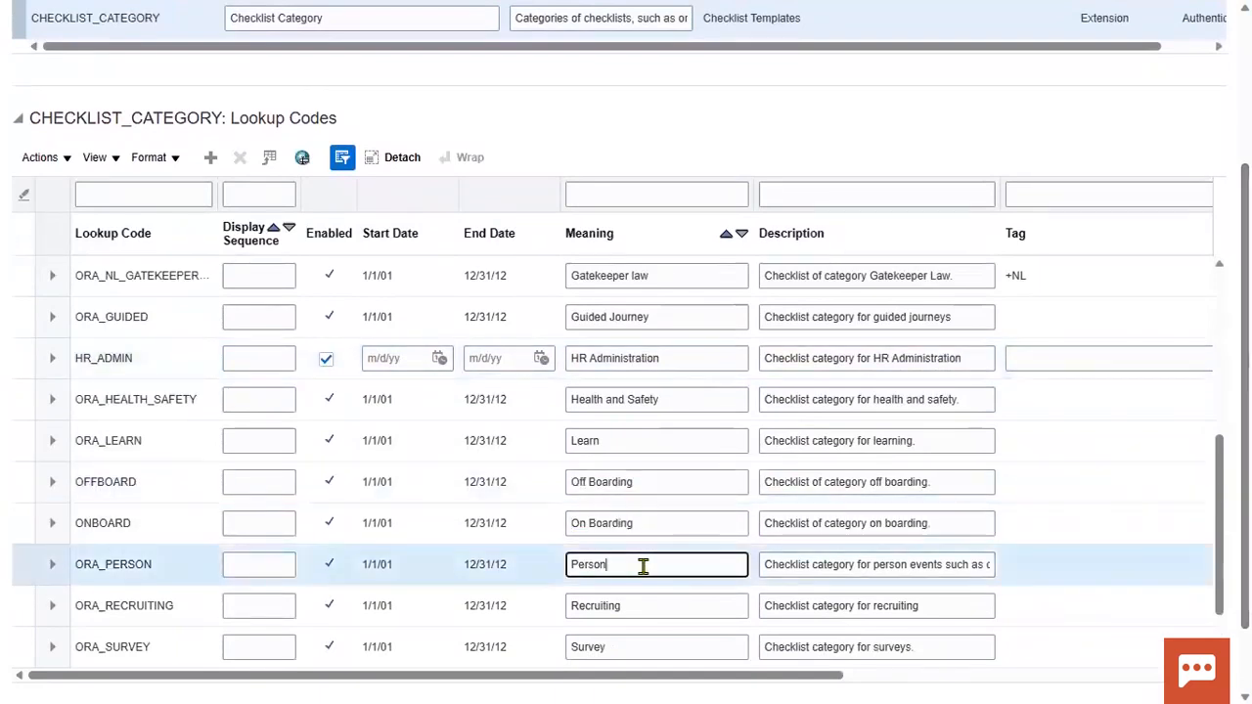
{"action": "left_click", "coordinate": [631, 605]}
{"action": "left_click", "coordinate": [626, 647]}
{"action": "scroll", "coordinate": [945, 603], "scroll_direction": "down", "scroll_amount": 4}
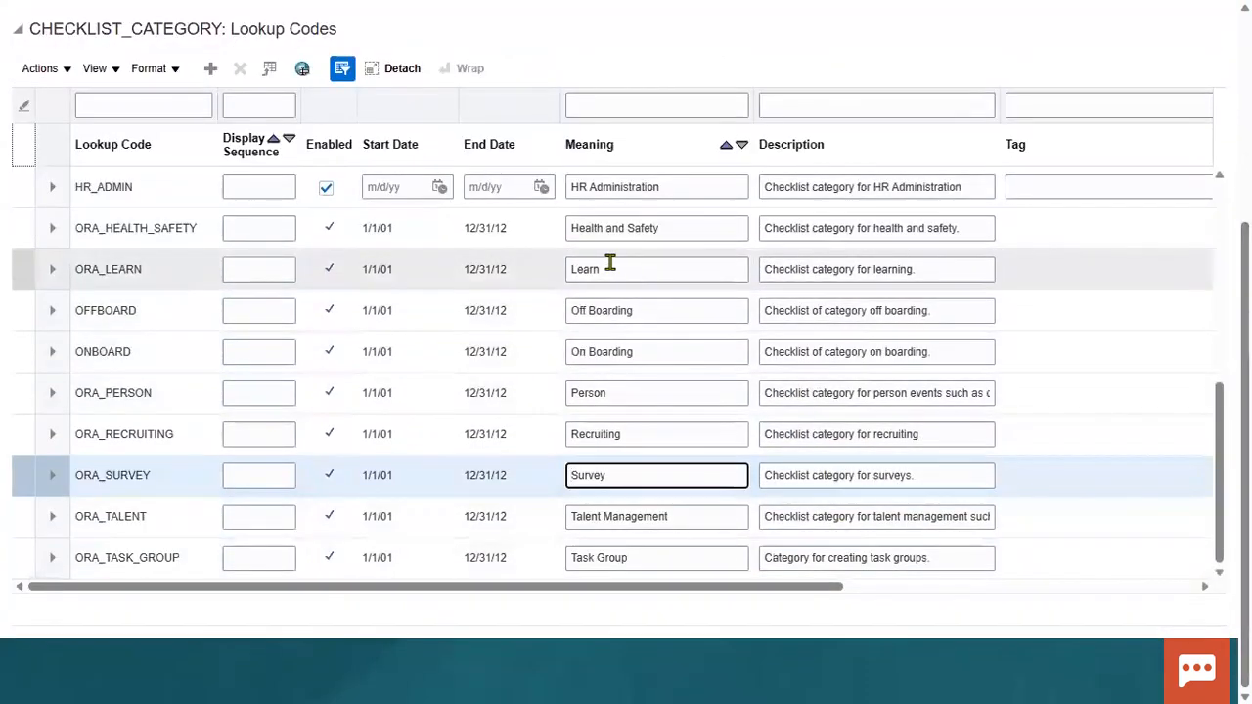
{"action": "left_click", "coordinate": [683, 279]}
{"action": "left_click", "coordinate": [684, 227]}
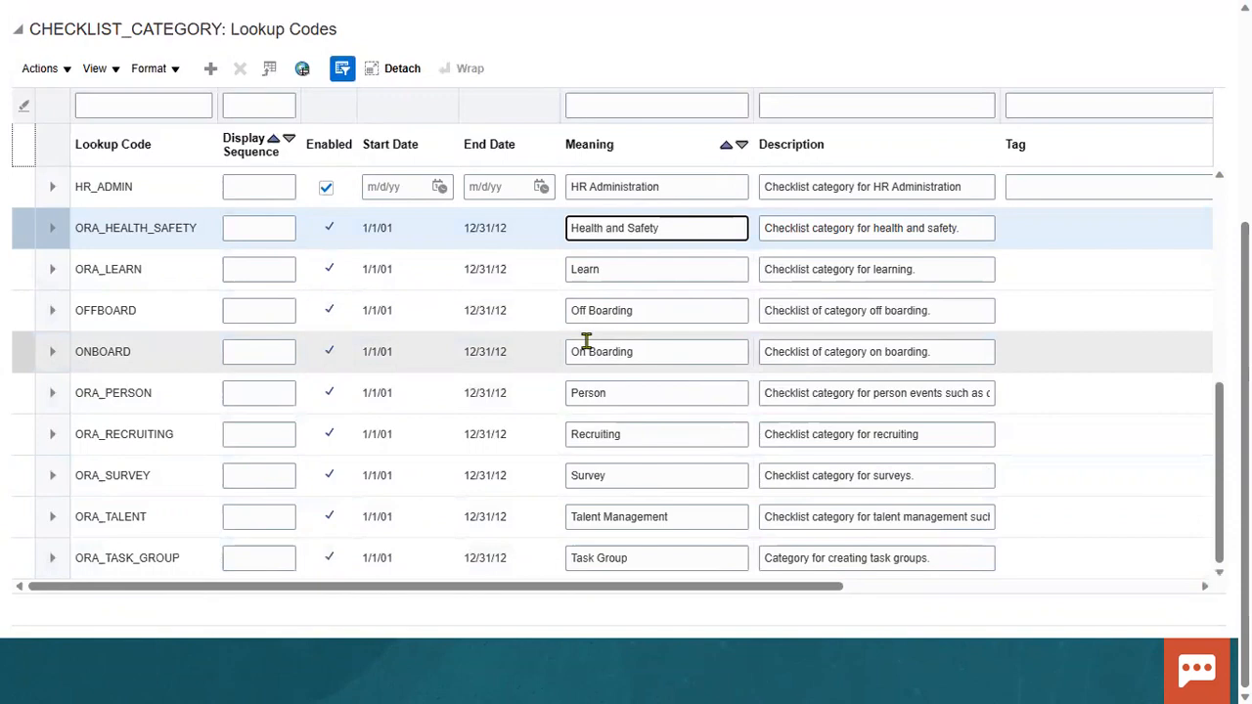
{"action": "scroll", "coordinate": [978, 215], "scroll_direction": "up", "scroll_amount": 5}
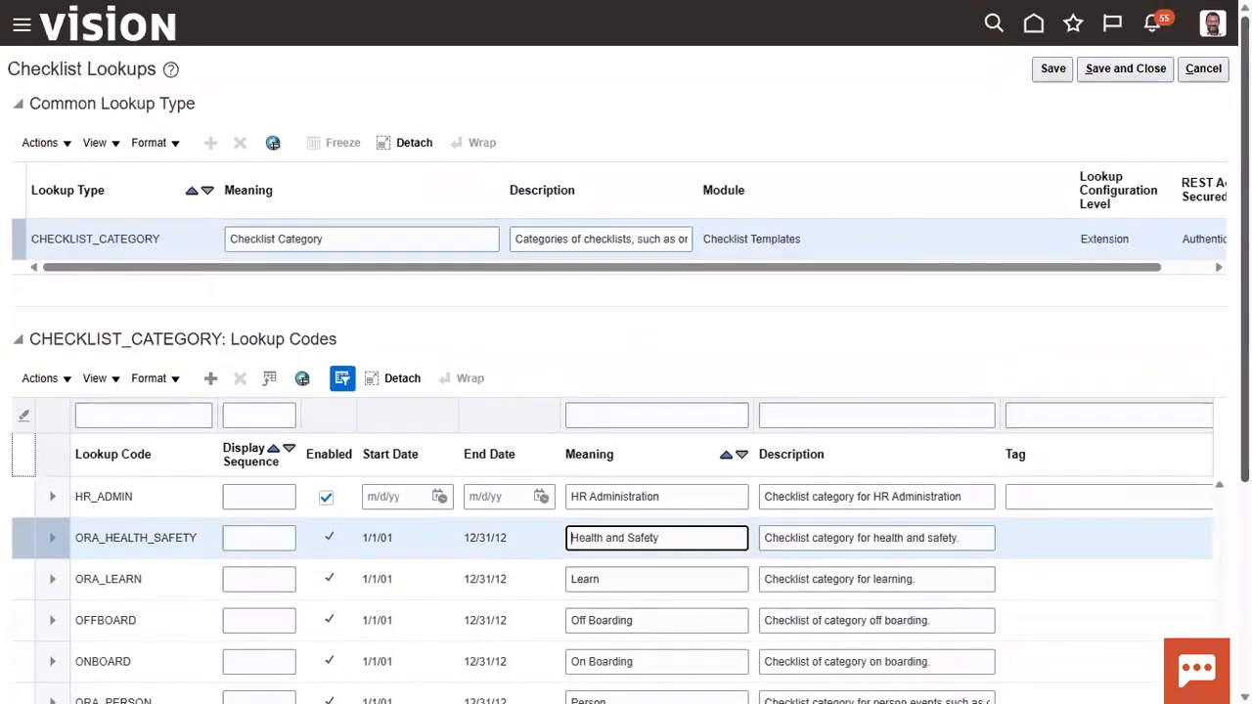
{"action": "left_click", "coordinate": [1153, 70]}
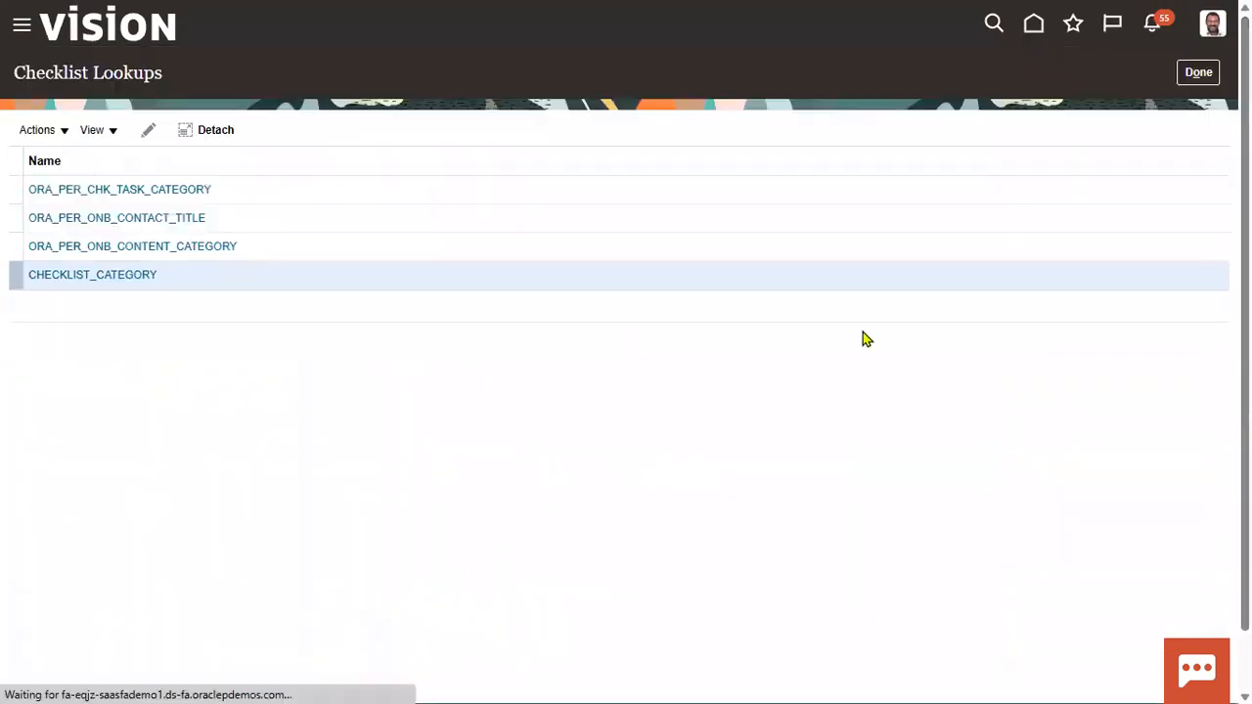
Step: Open the ORA_PER_CHK_TASK_CATEGORY lookup, examine its configuration level and lookup codes, and save and close it
{"action": "left_click", "coordinate": [167, 189]}
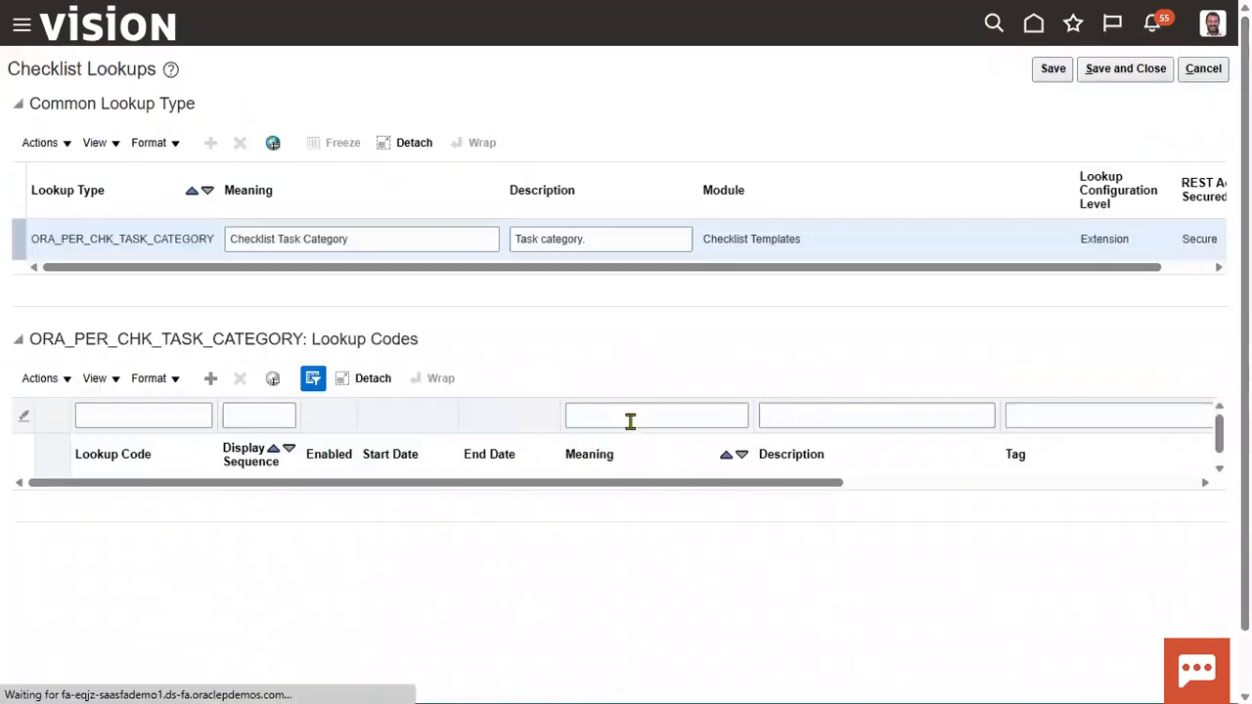
{"action": "double_click", "coordinate": [1109, 238]}
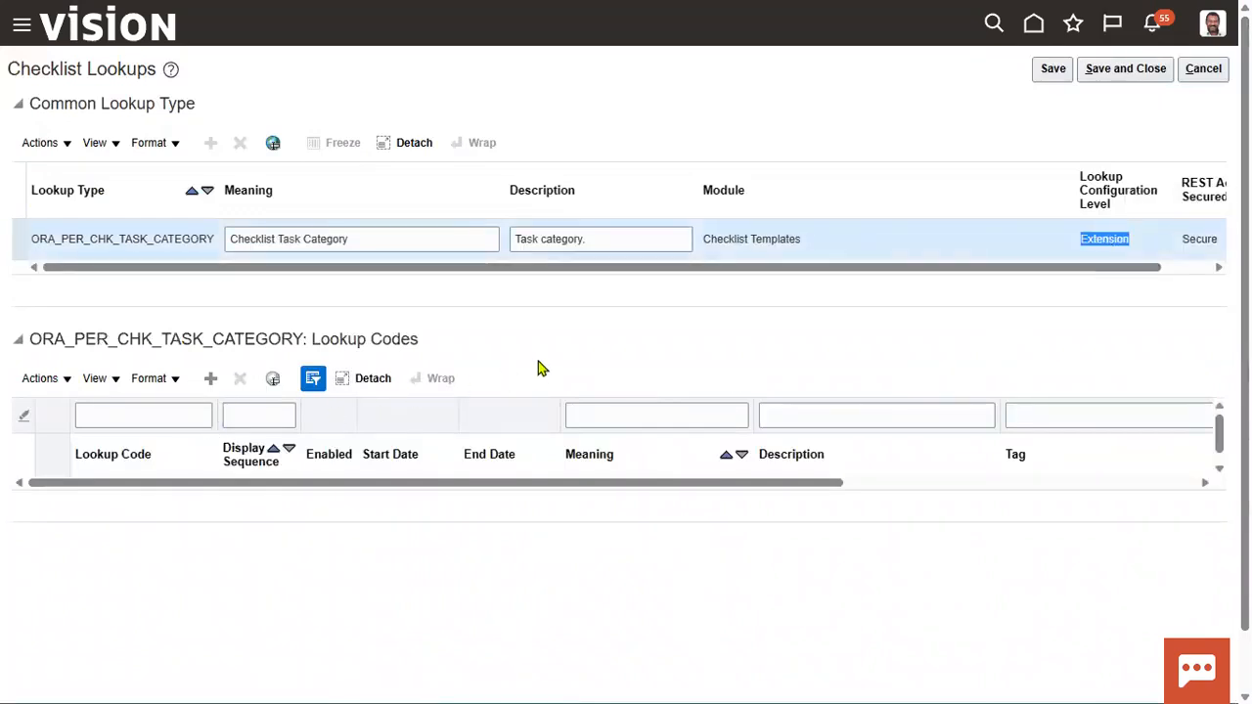
{"action": "left_click", "coordinate": [1110, 70]}
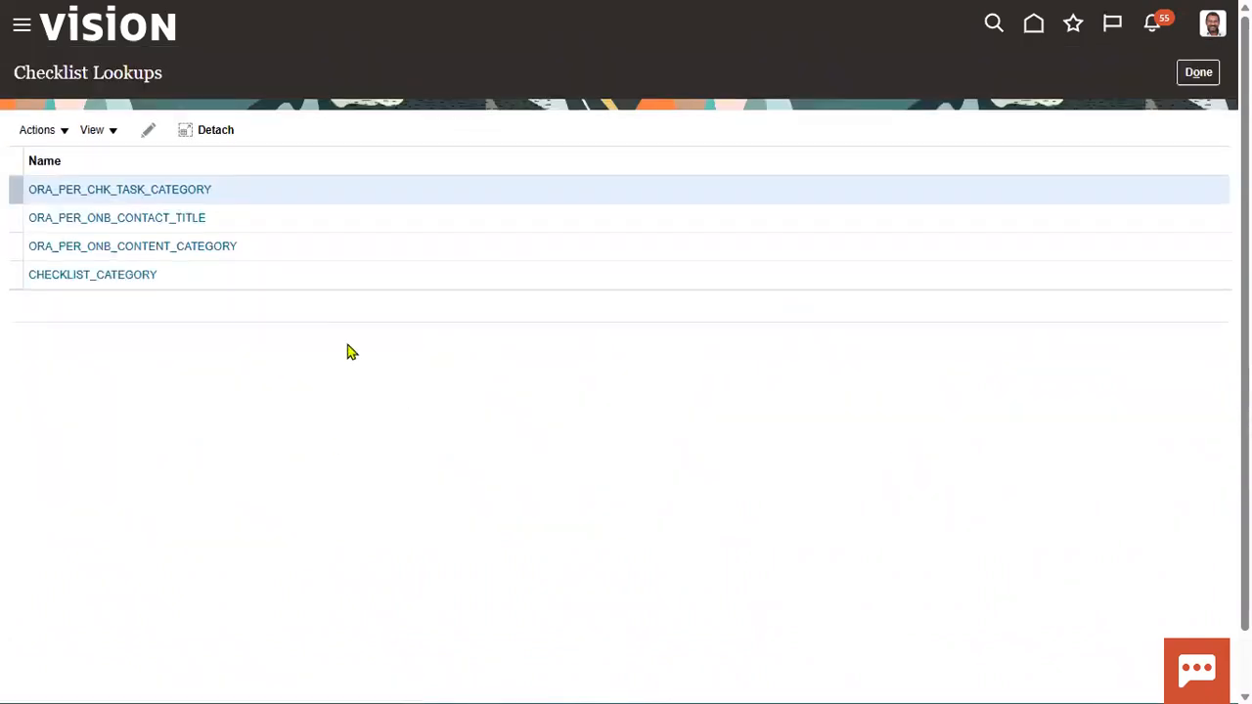
Step: In the ORA_PER_ONB_CONTACT_TITLE lookup, add the lookup code RTL_CHECK_LIST_TITLE with display sequence 1
{"action": "left_click", "coordinate": [194, 219]}
{"action": "left_click", "coordinate": [193, 221]}
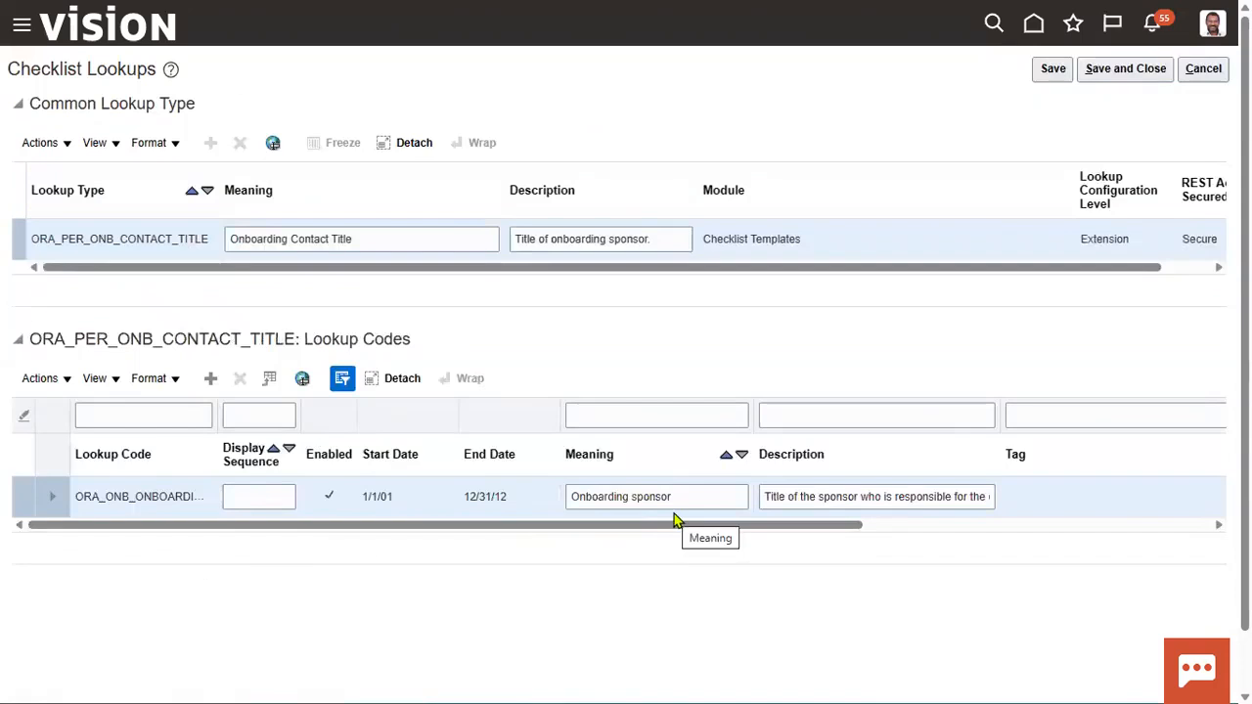
{"action": "left_click", "coordinate": [210, 379]}
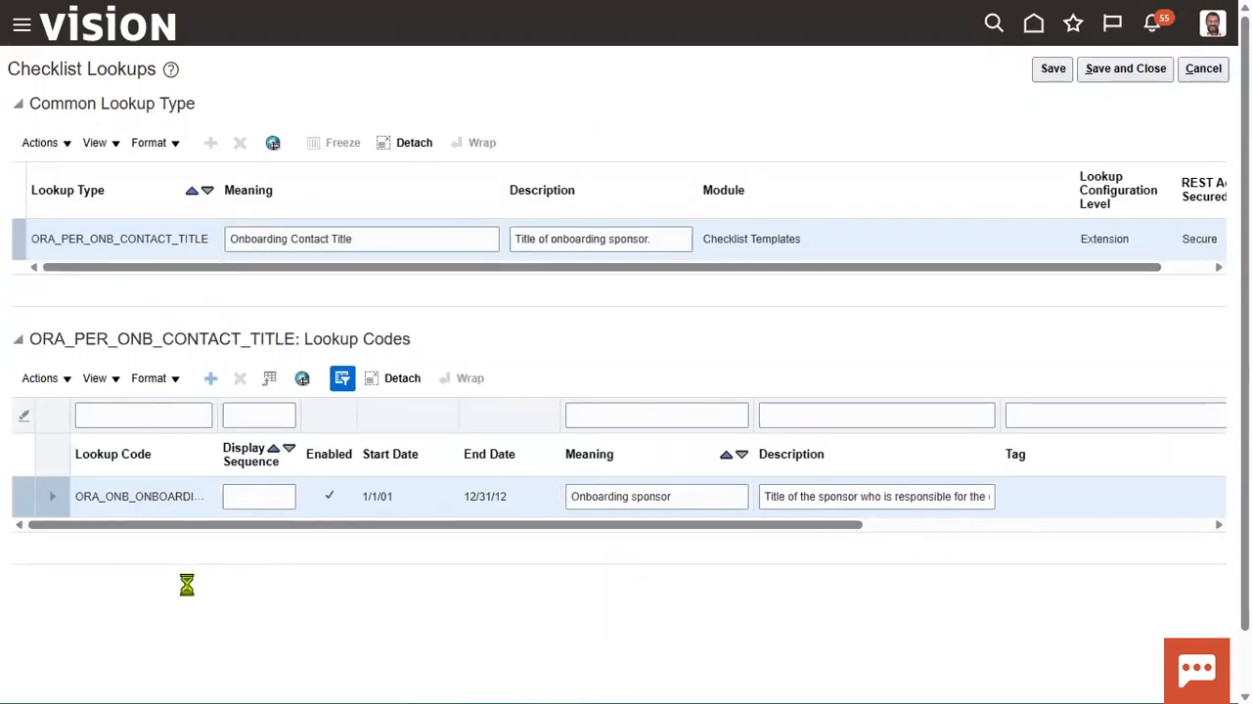
{"action": "left_click", "coordinate": [155, 494]}
{"action": "type", "text": "RTL_CHE"}
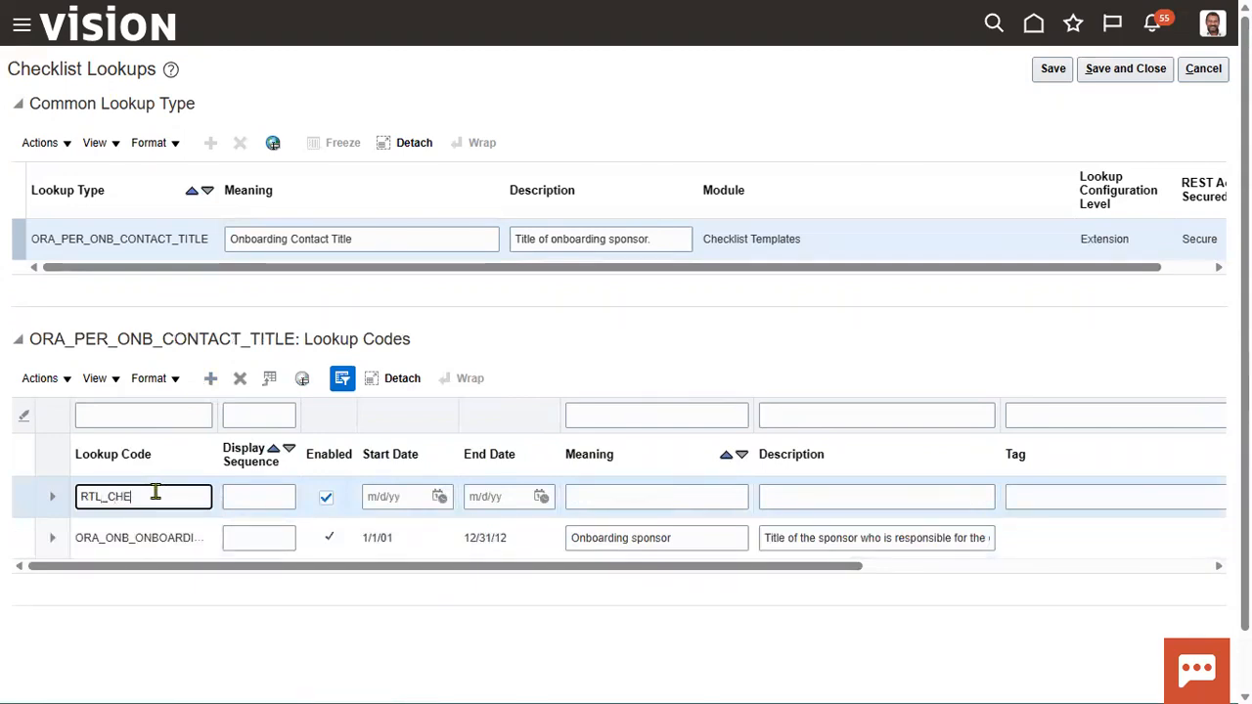
{"action": "type", "text": "CKLIST_TITLE"}
{"action": "key", "text": "Tab"}
{"action": "type", "text": "1"}
Step: Set the meaning of the RTL_CHECK_LIST_TITLE lookup code to "RTL Emp Hire Check list Title", and save and close the lookup
{"action": "key", "text": "Tab"}
{"action": "key", "text": "Tab"}
{"action": "key", "text": "Tab"}
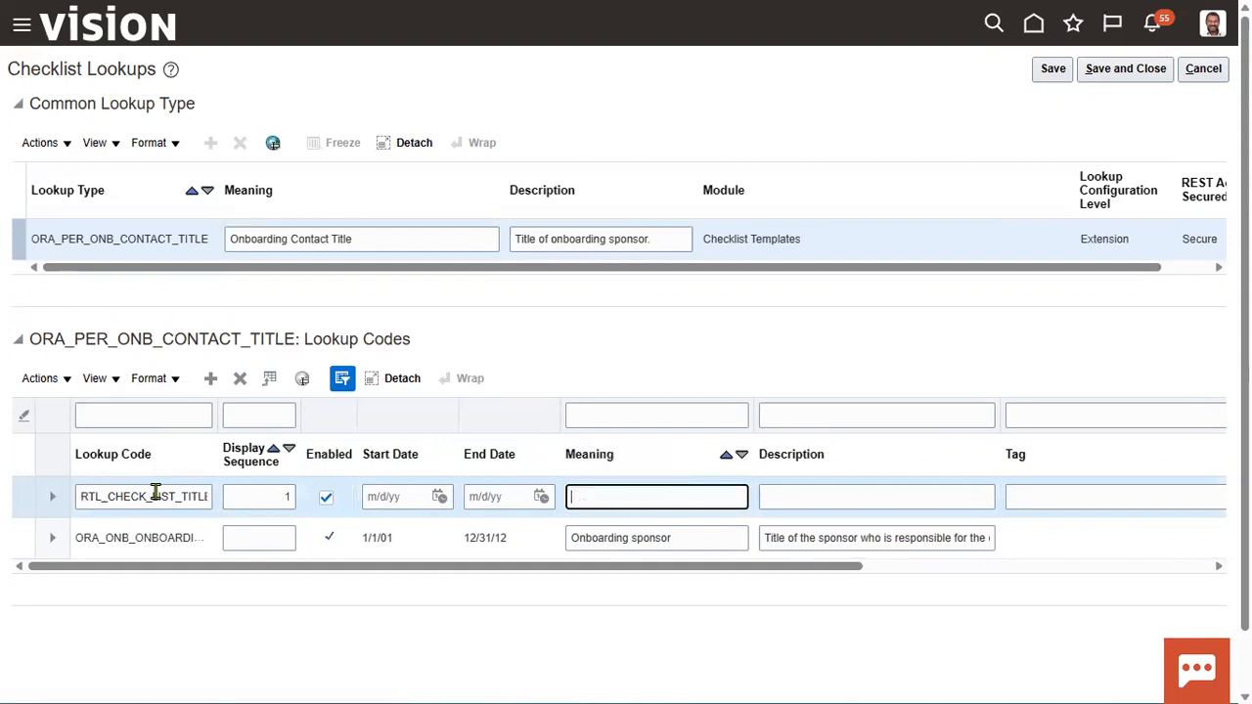
{"action": "type", "text": "RTL Emp Hire Checl list"}
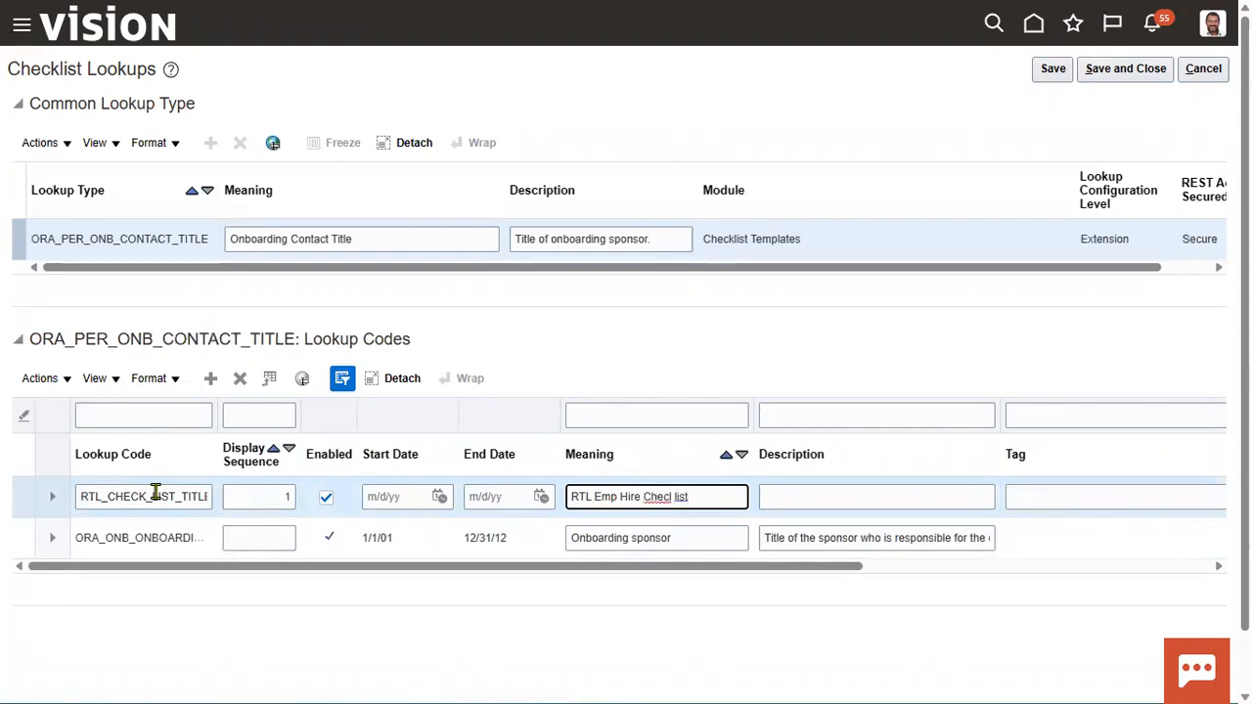
{"action": "type", "text": " Title"}
{"action": "left_click", "coordinate": [672, 497]}
{"action": "key", "text": "BackSpace"}
{"action": "key", "text": "BackSpace"}
{"action": "type", "text": "k"}
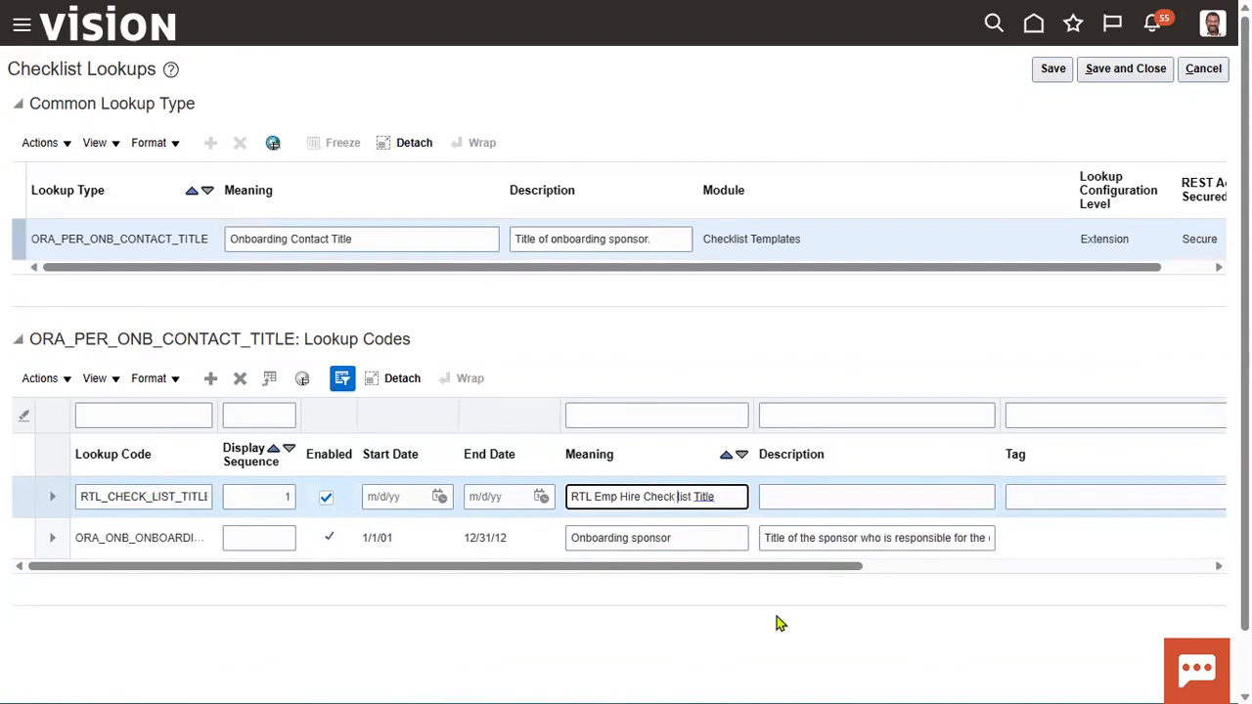
{"action": "left_click", "coordinate": [1052, 70]}
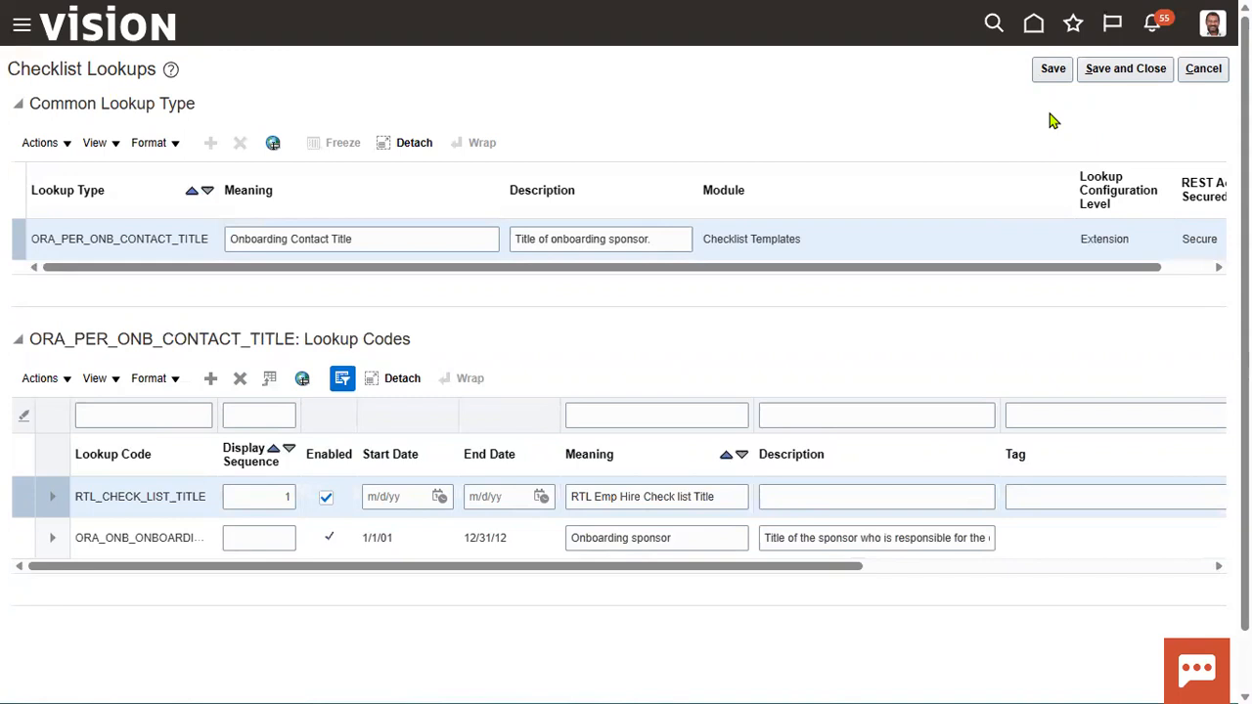
{"action": "left_click", "coordinate": [1108, 72]}
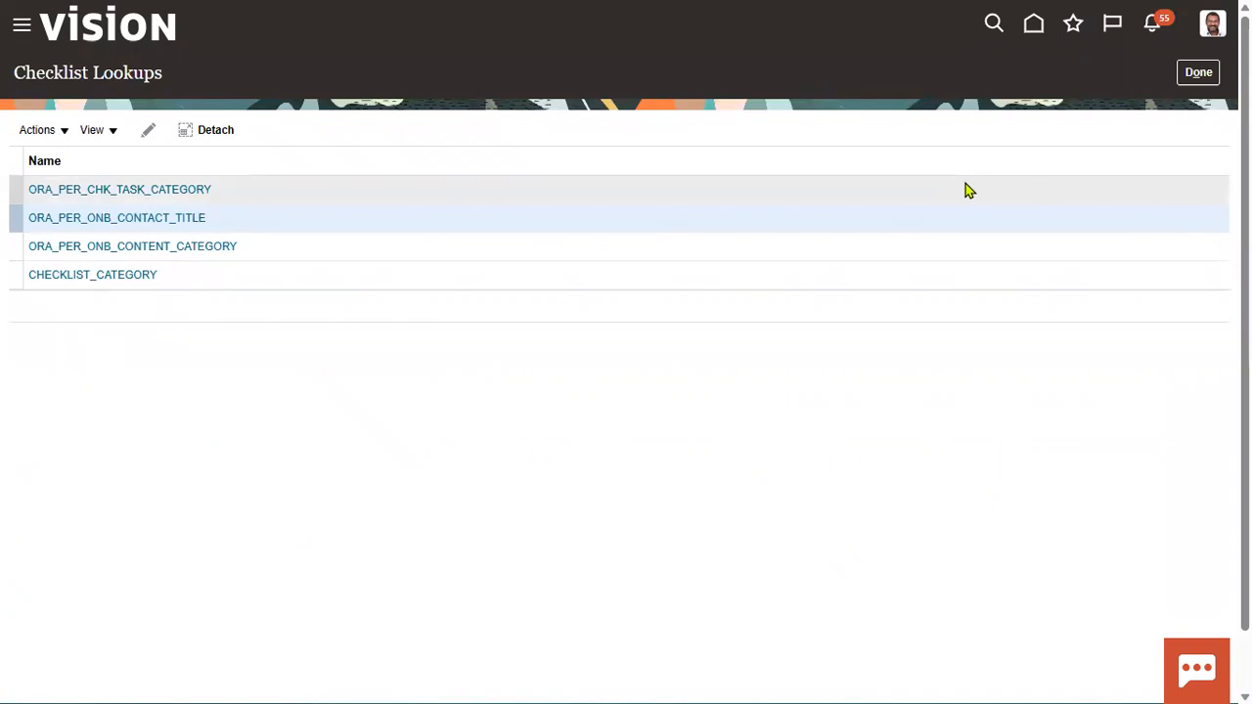
Step: Leave Checklist Lookups, review the flexfields listed in the Checklist Descriptive Flexfields task, and return to the Define Checklists task list
{"action": "left_click", "coordinate": [1198, 72]}
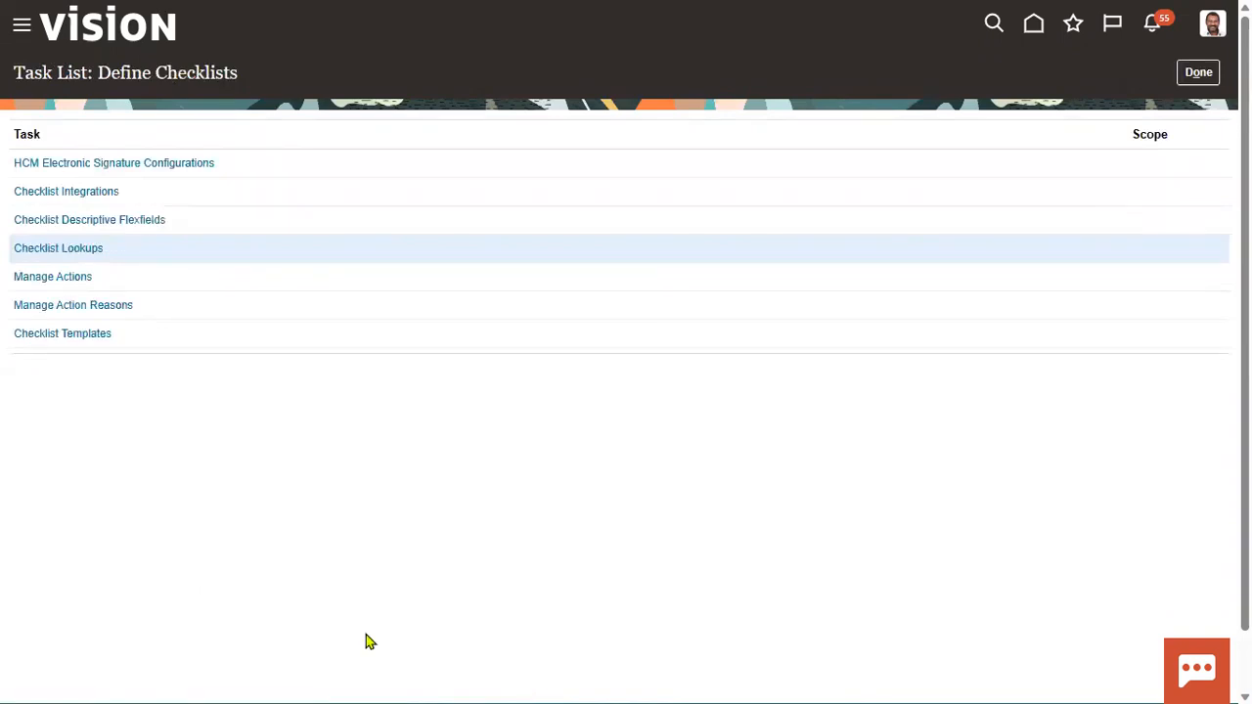
{"action": "left_click", "coordinate": [112, 221]}
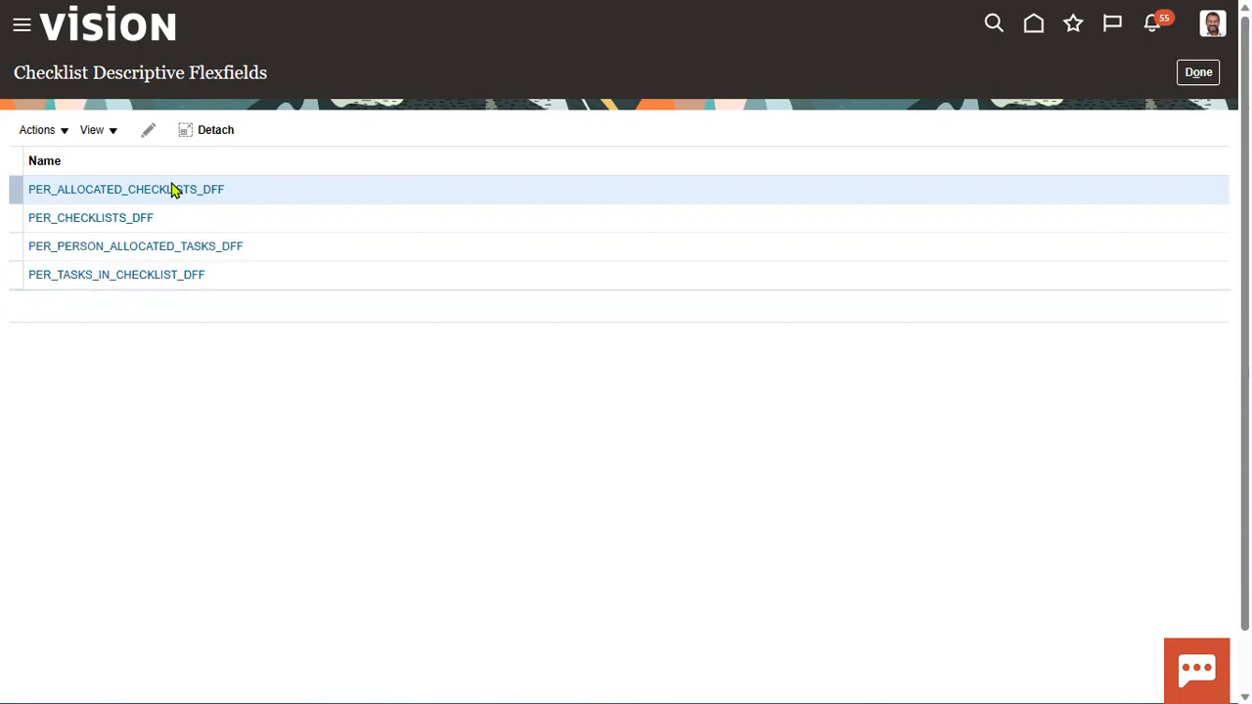
{"action": "left_click", "coordinate": [1195, 74]}
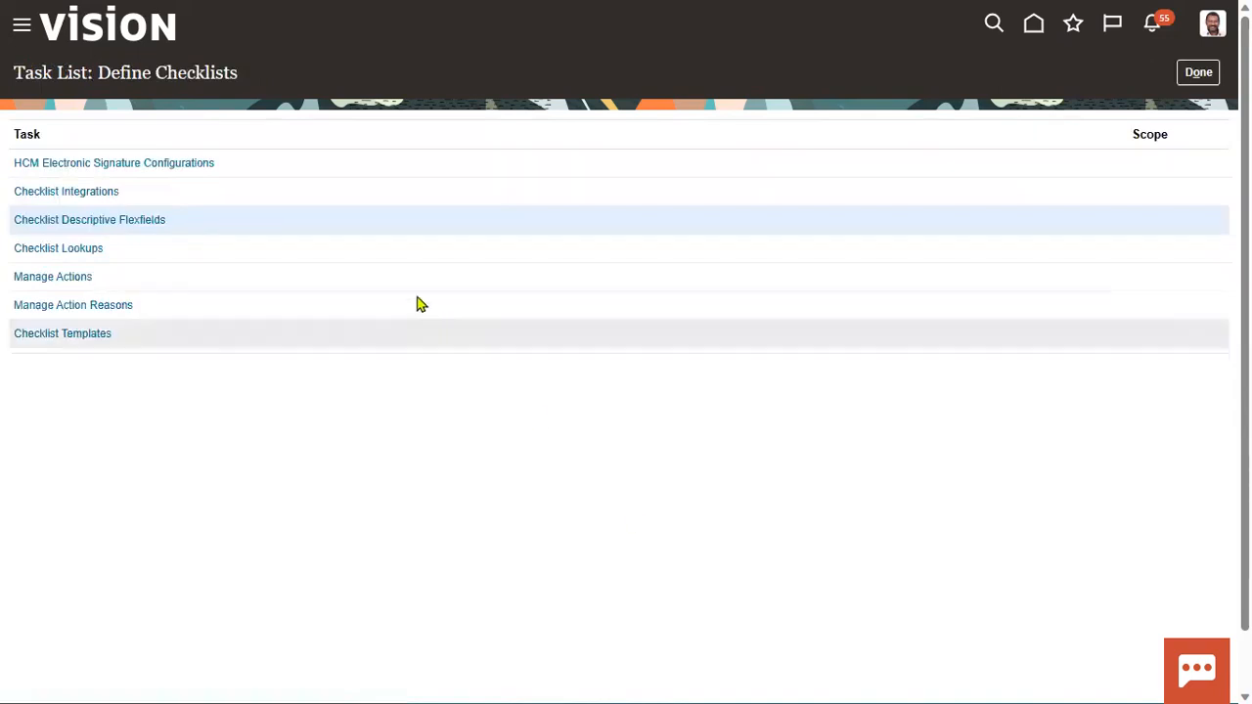
Step: Open the Checklist Templates task from the Define Checklists task list
{"action": "left_click", "coordinate": [112, 335]}
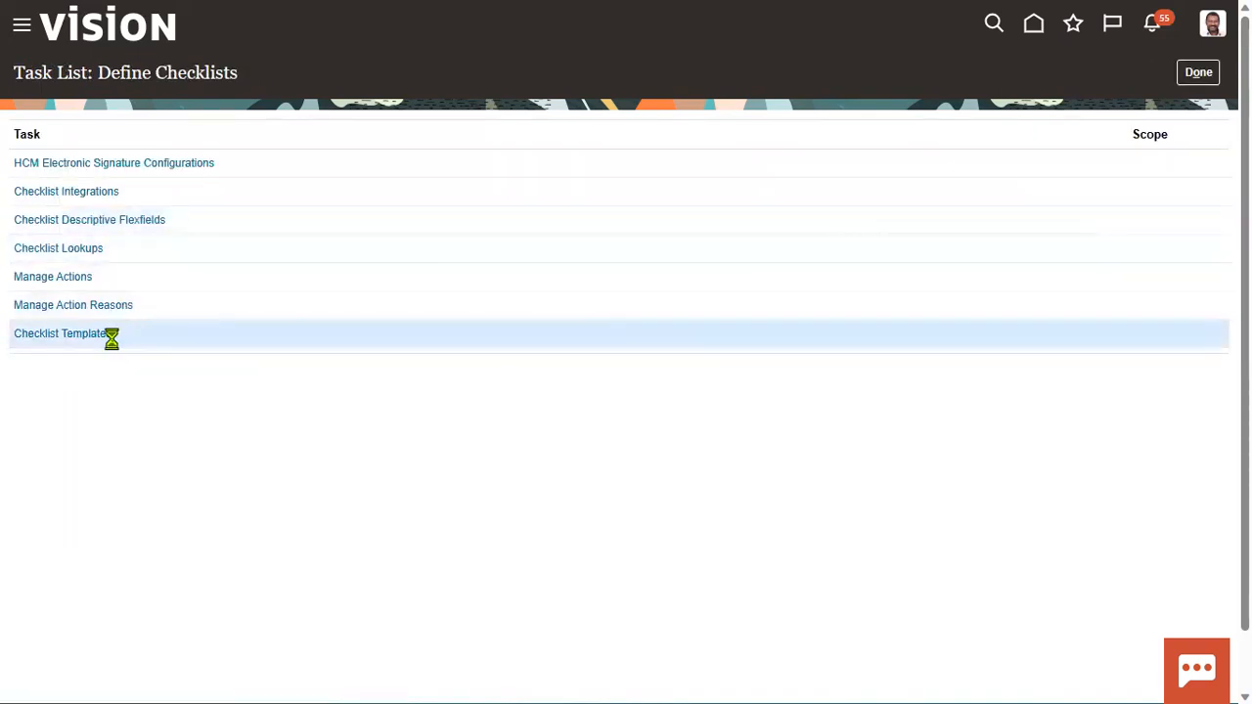
{"action": "left_click", "coordinate": [91, 337]}
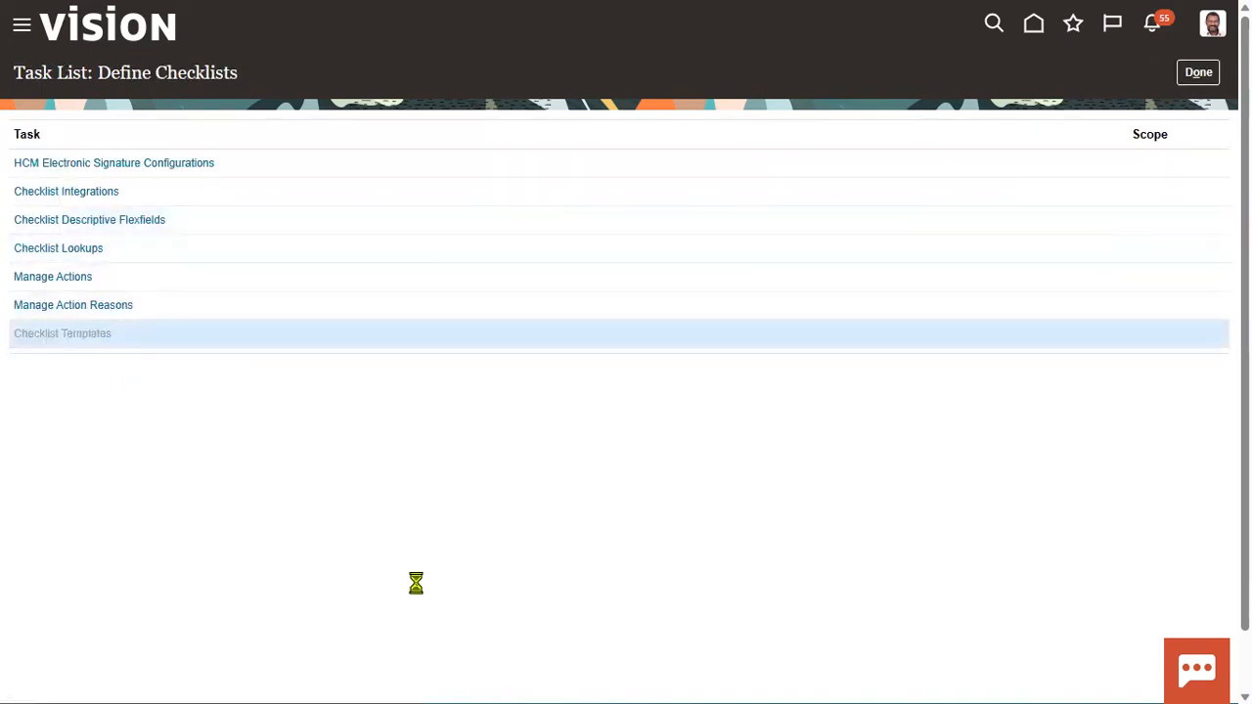